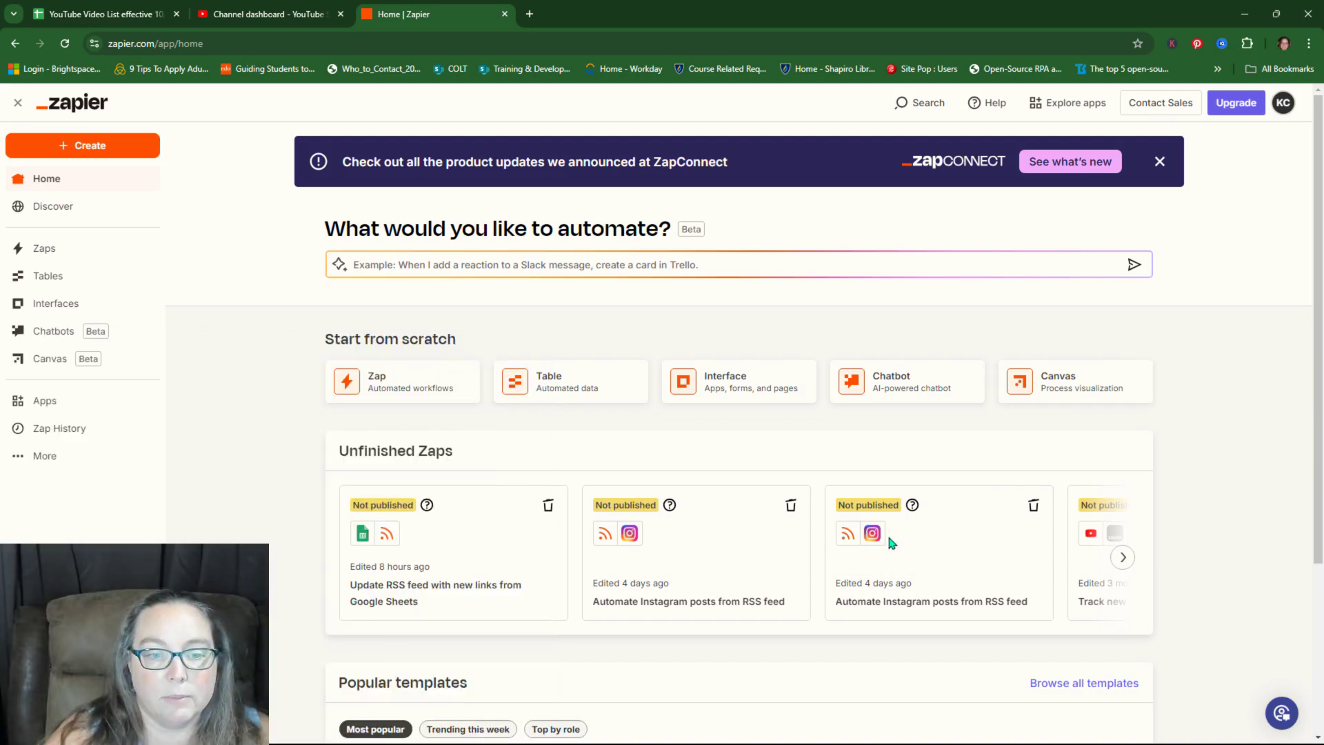
# - Ask Zapier's AI to build a zap: 'when rss feed updates, post to instagram'
pyautogui.click(523, 262)
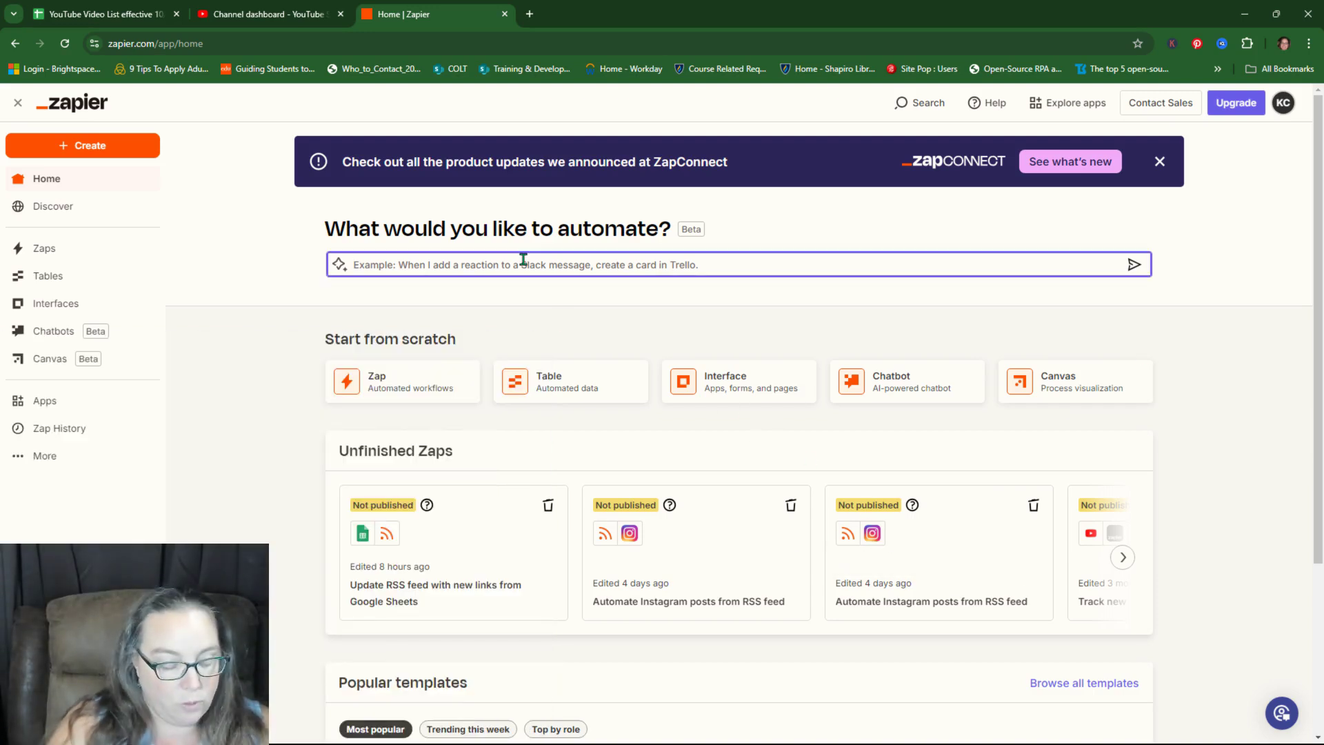
pyautogui.write('rss')
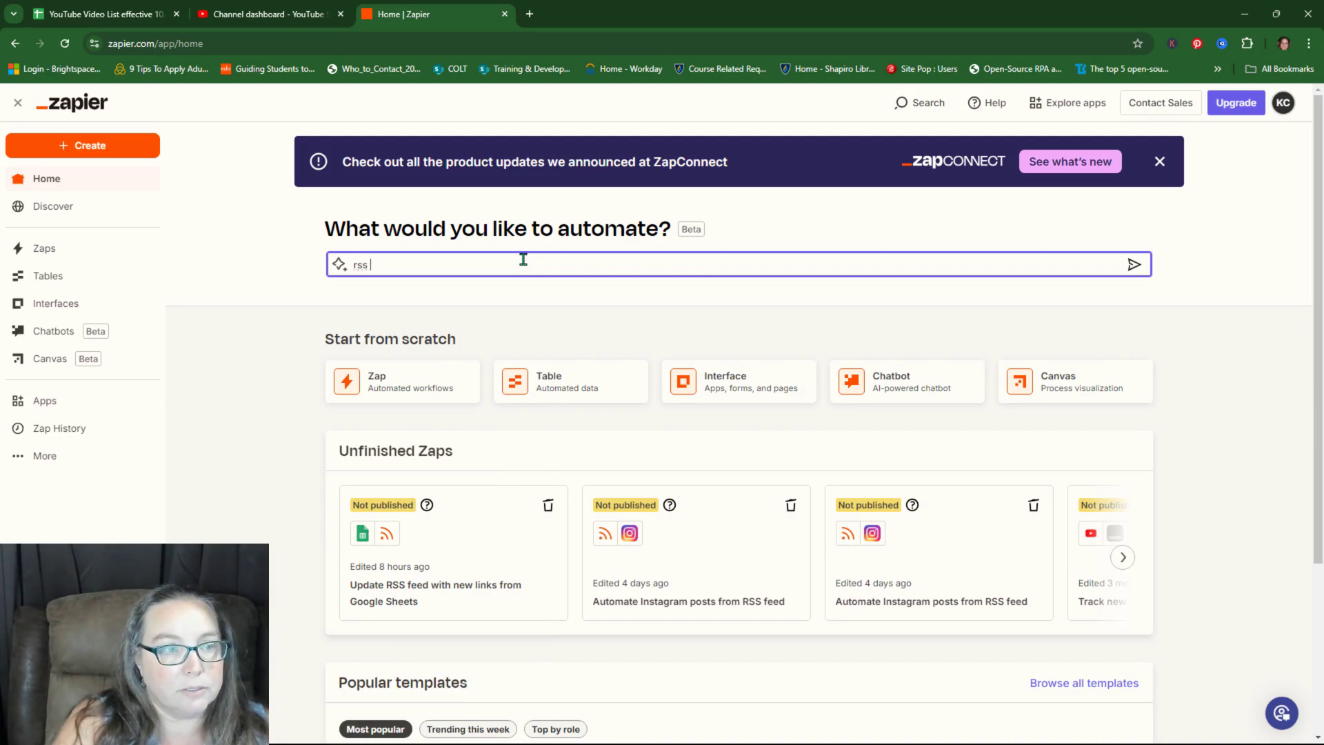
pyautogui.press('BackSpace')
pyautogui.press('BackSpace')
pyautogui.press('BackSpace')
pyautogui.press('BackSpace')
pyautogui.write('when rss fe')
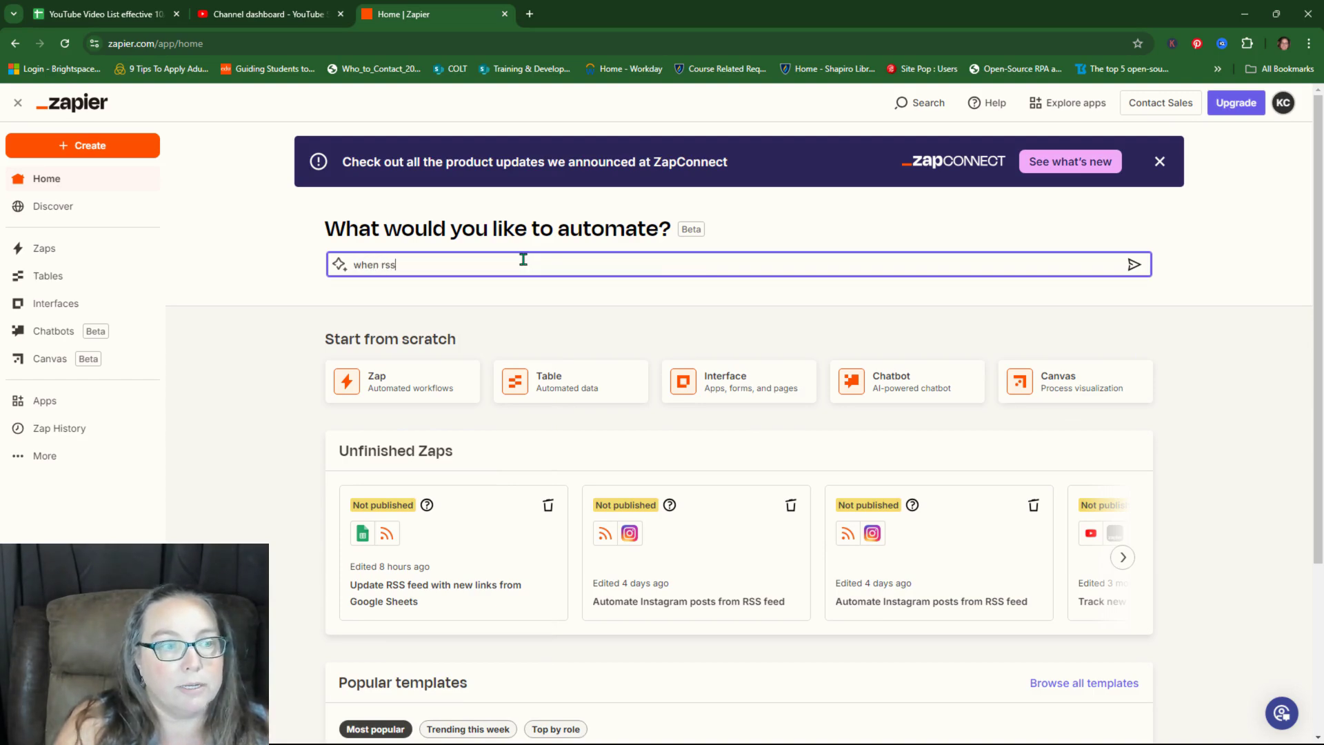
pyautogui.write('ed updates')
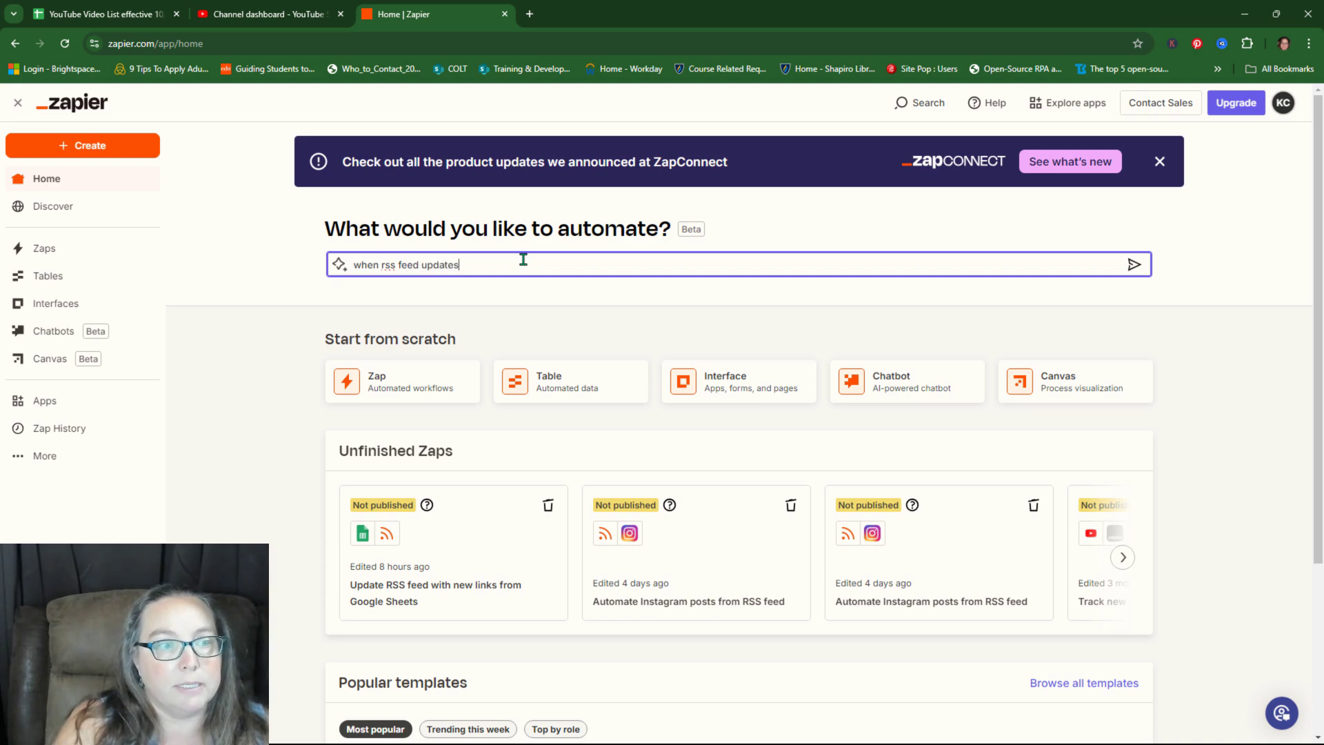
pyautogui.write(',')
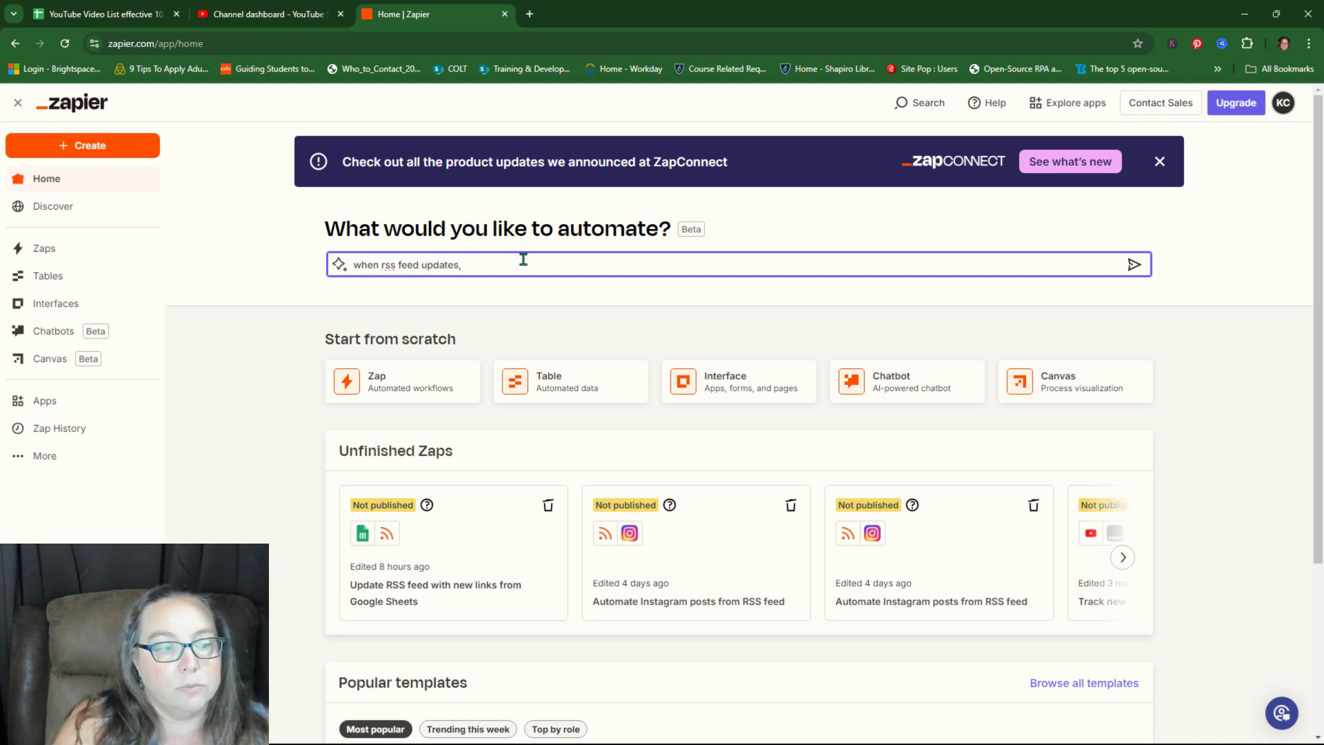
pyautogui.write(' post to instag')
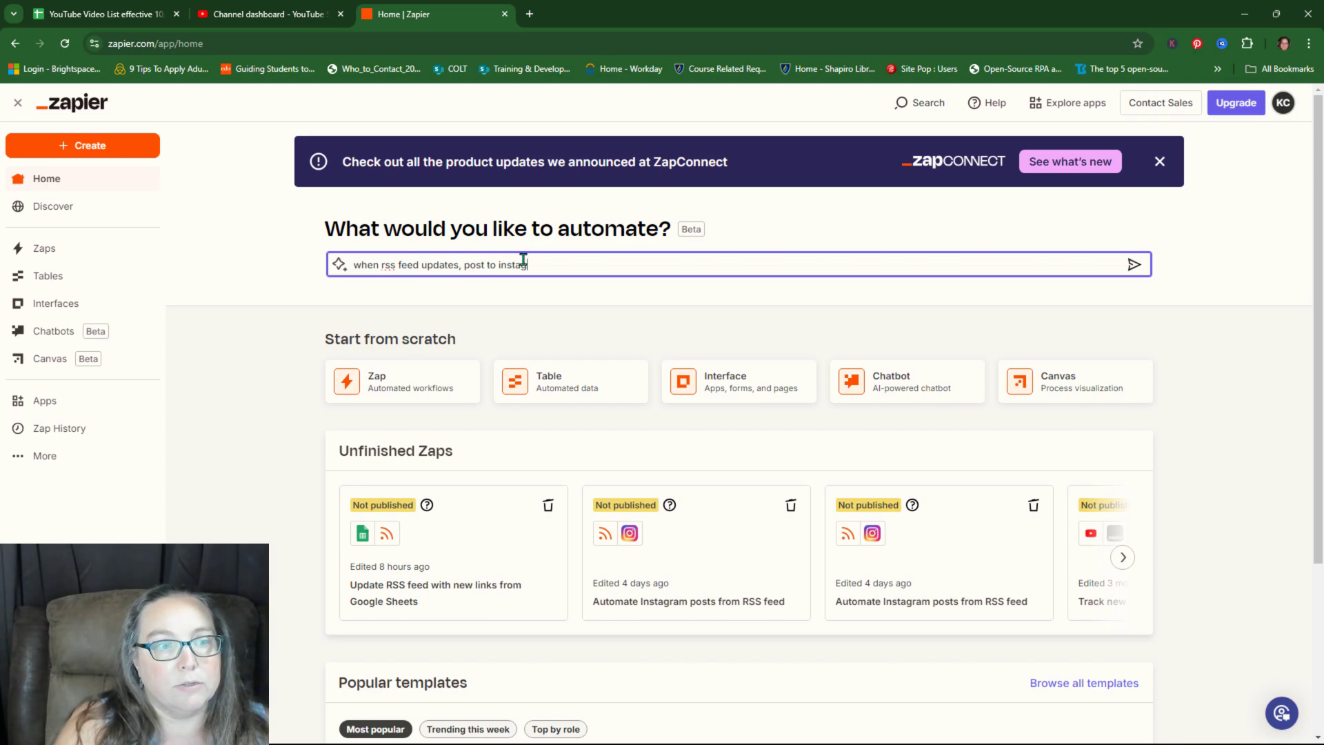
pyautogui.write('ram')
pyautogui.press('Return')
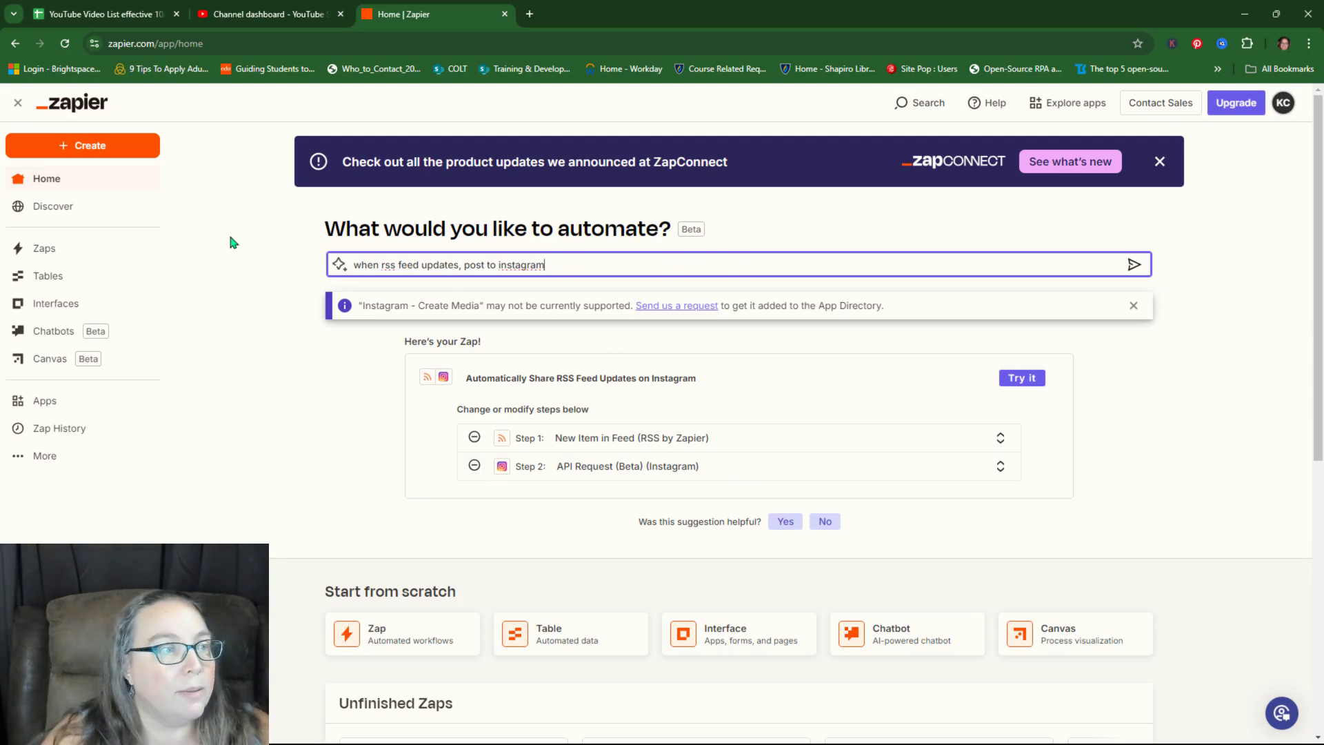
# - Make RSS by Zapier's New Item in Feed the trigger of a new zap
pyautogui.scroll(-4, 334, 422)
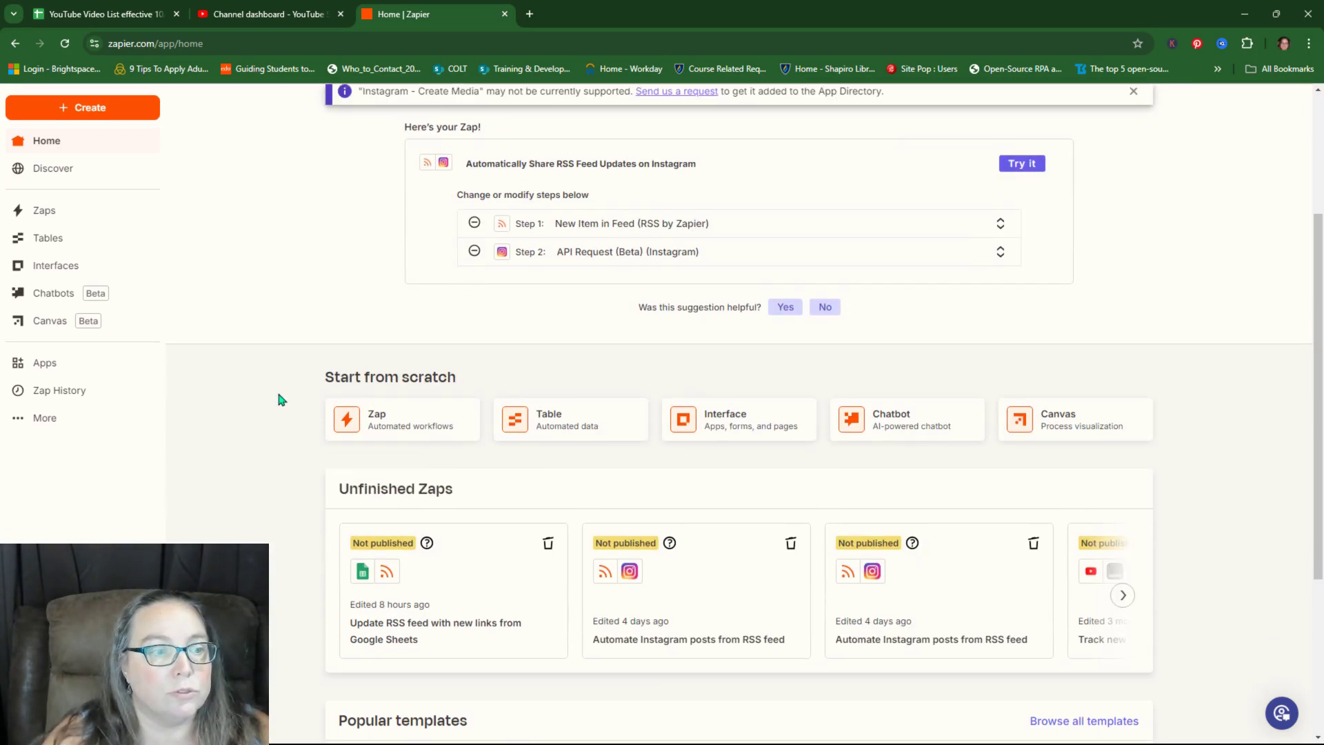
pyautogui.scroll(-3, 416, 437)
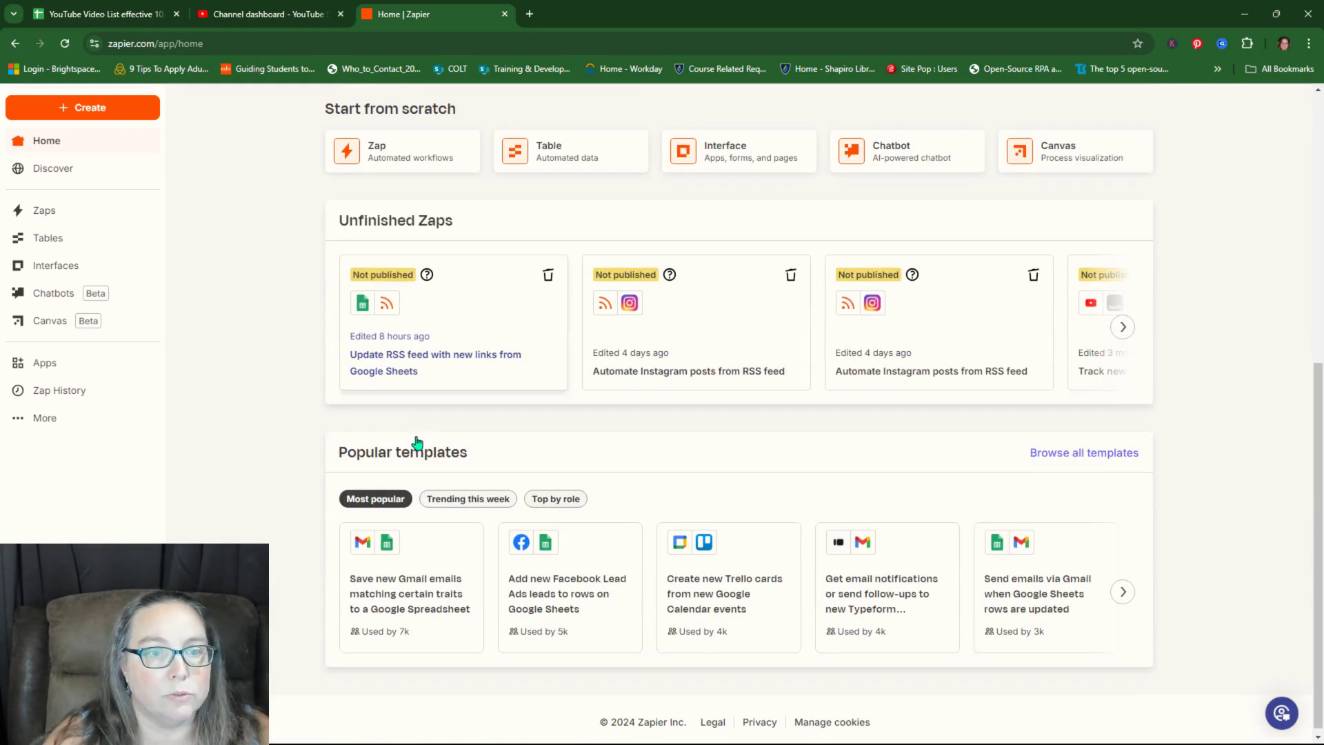
pyautogui.scroll(3, 416, 441)
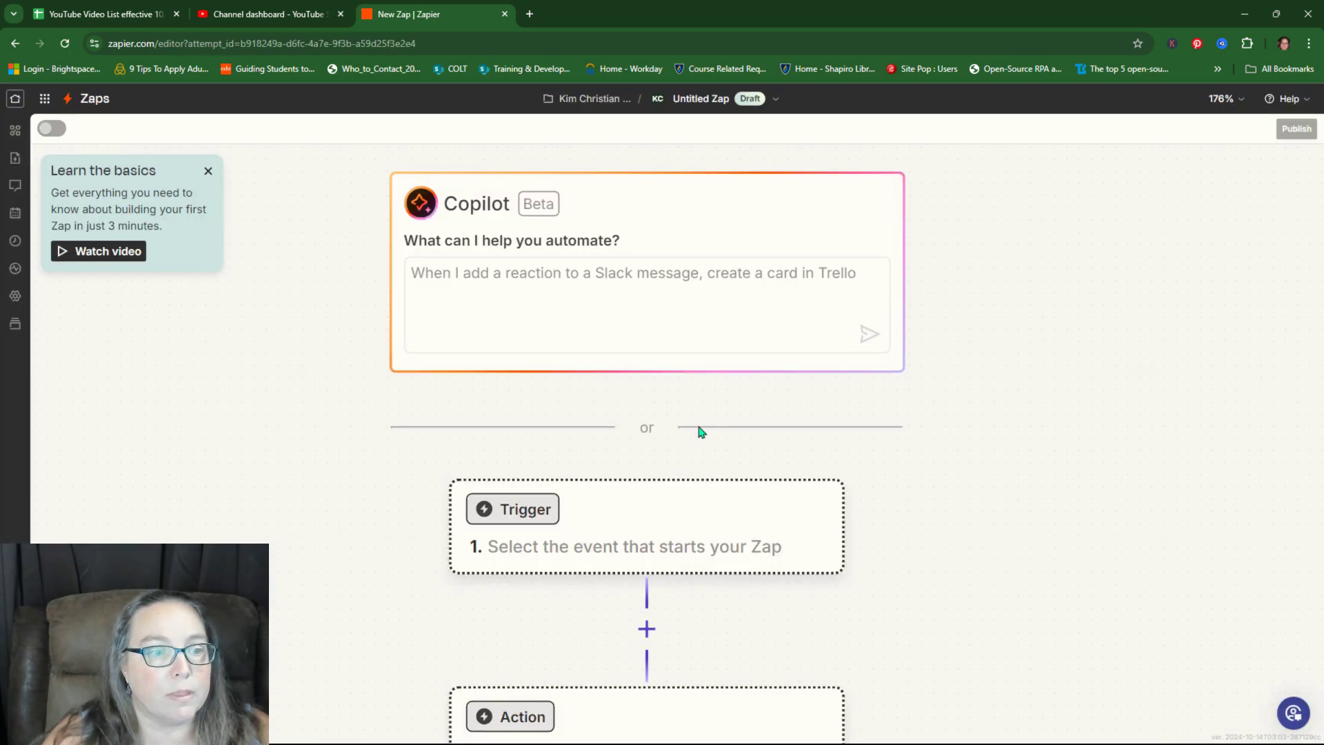
pyautogui.scroll(-2, 701, 432)
pyautogui.click(517, 418)
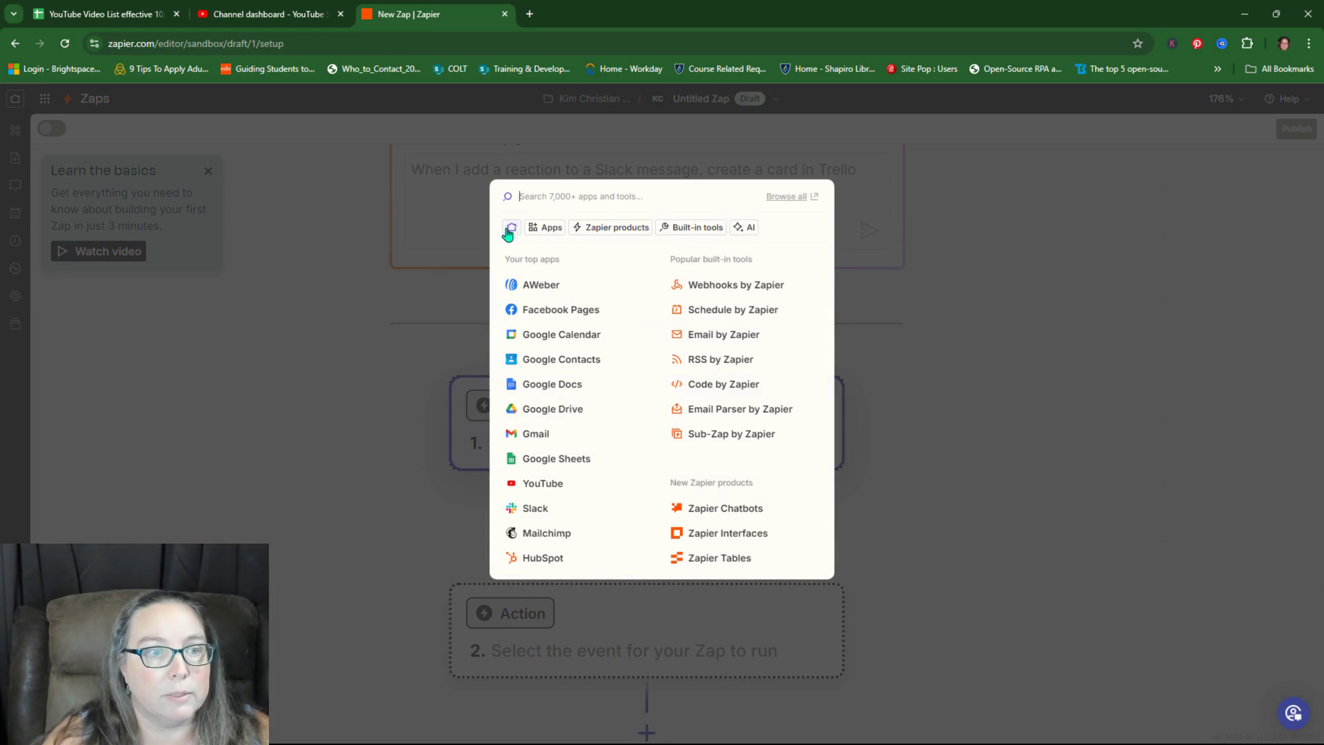
pyautogui.click(603, 196)
pyautogui.write('rss')
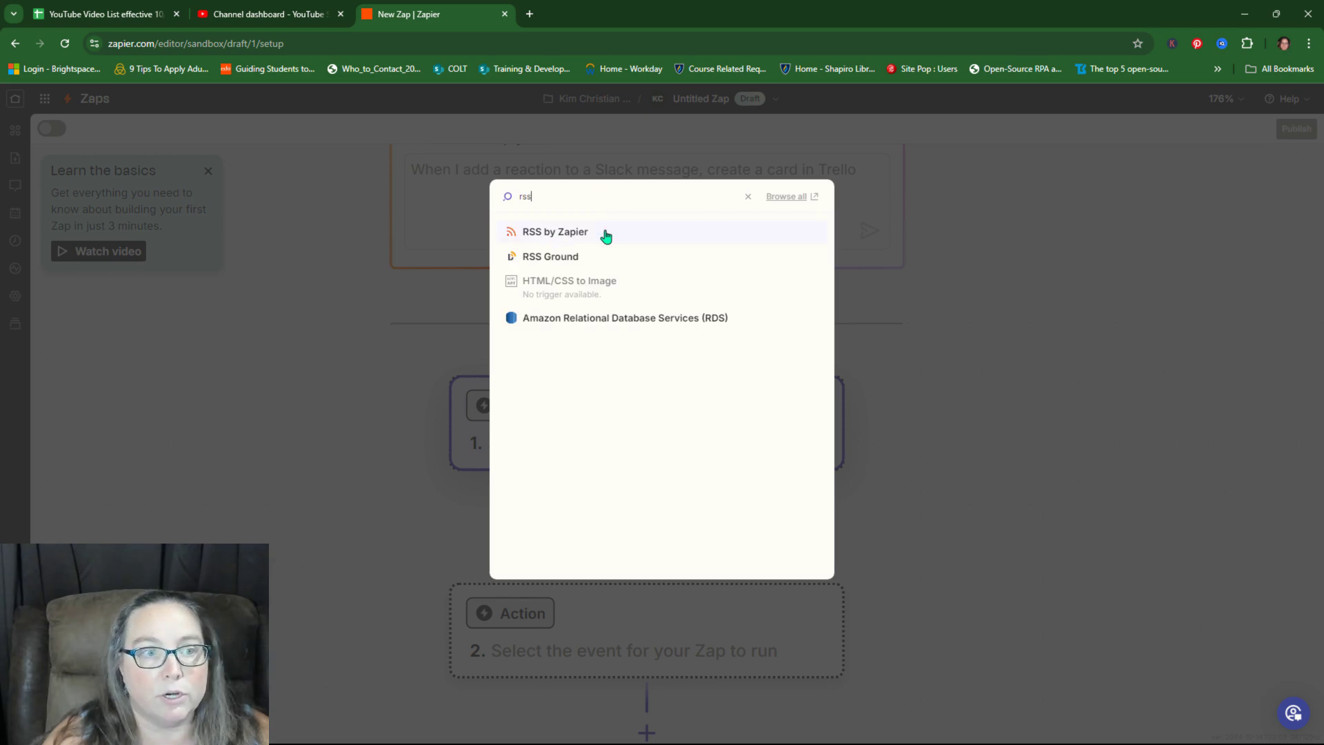
pyautogui.click(567, 230)
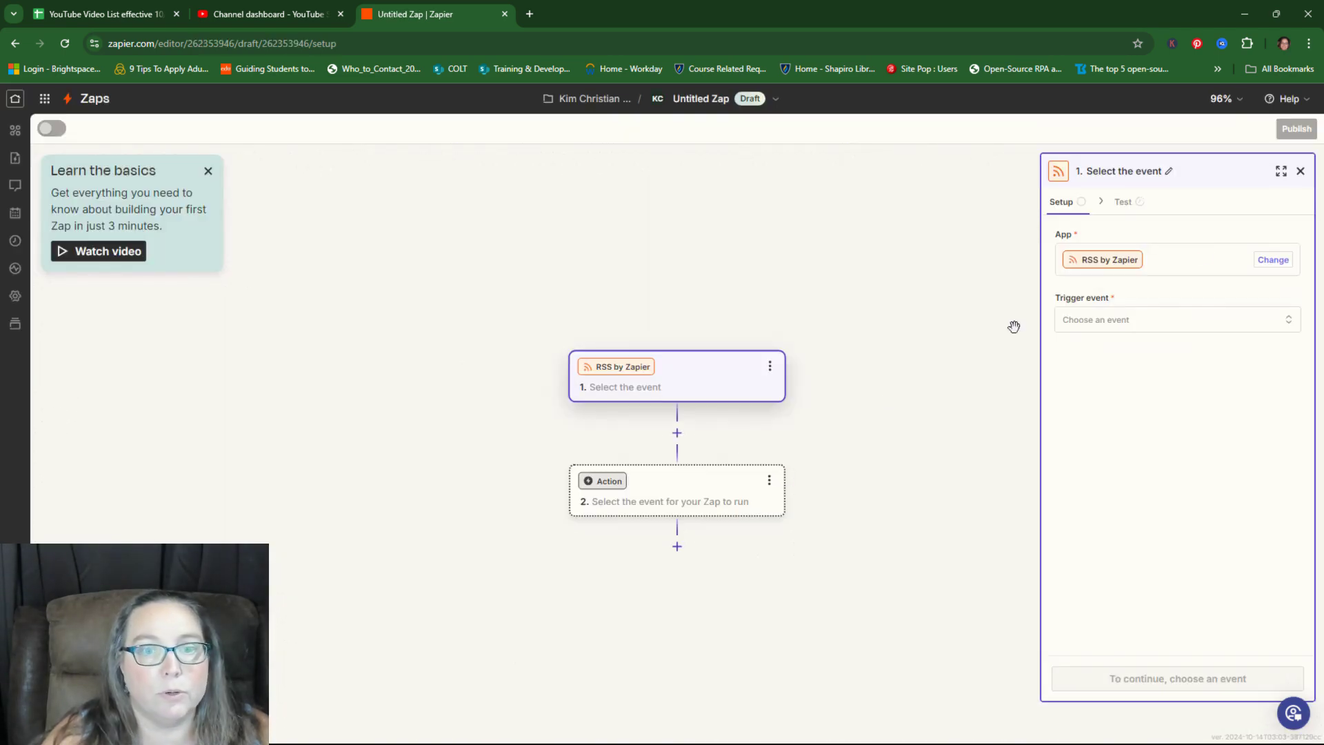
pyautogui.click(1117, 321)
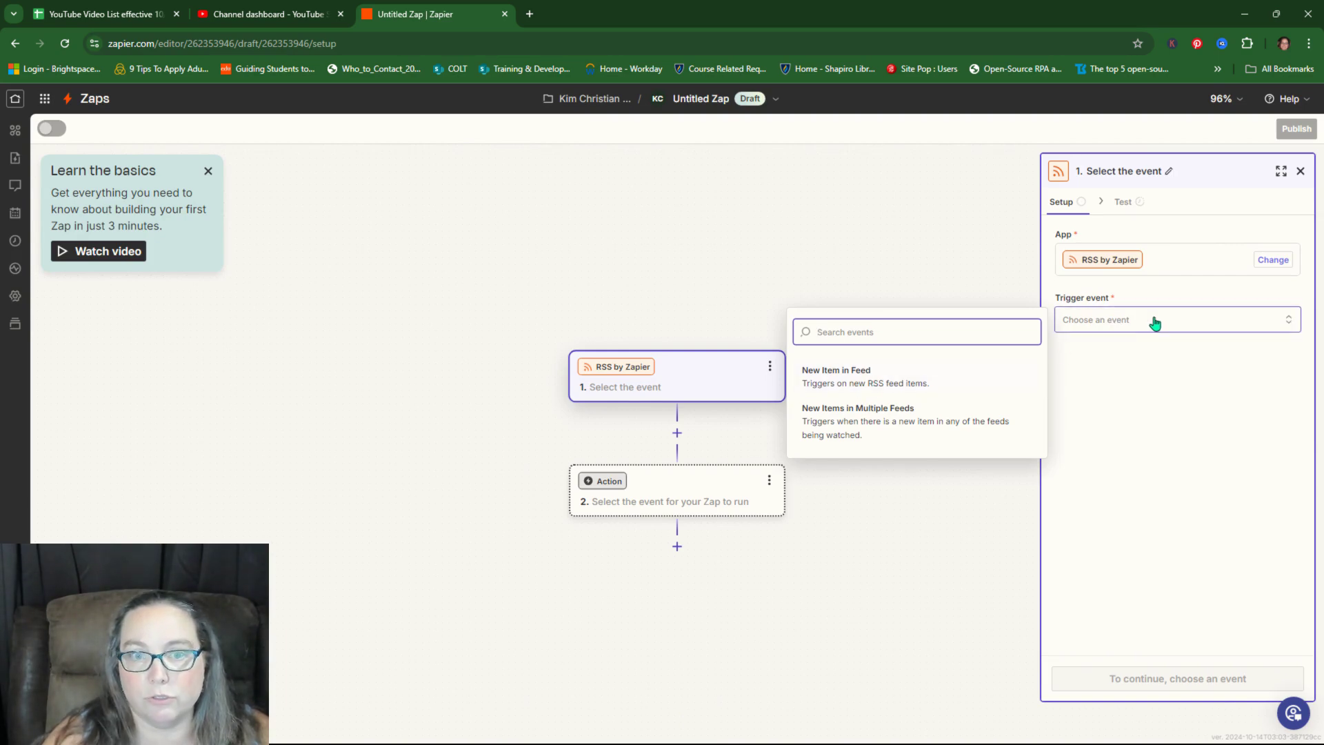
pyautogui.click(866, 382)
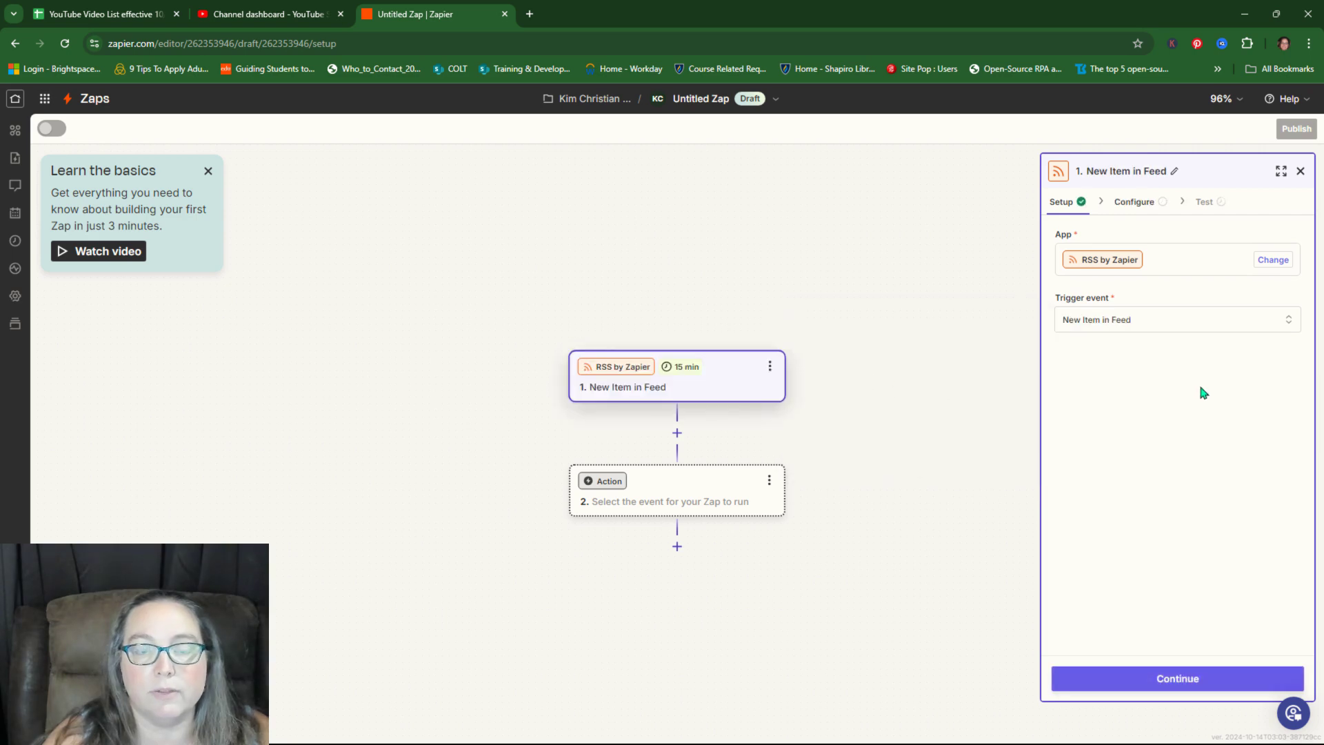
# - Paste the YouTube channel's videos.xml feed URL into the trigger's Feed URL field
pyautogui.click(1176, 679)
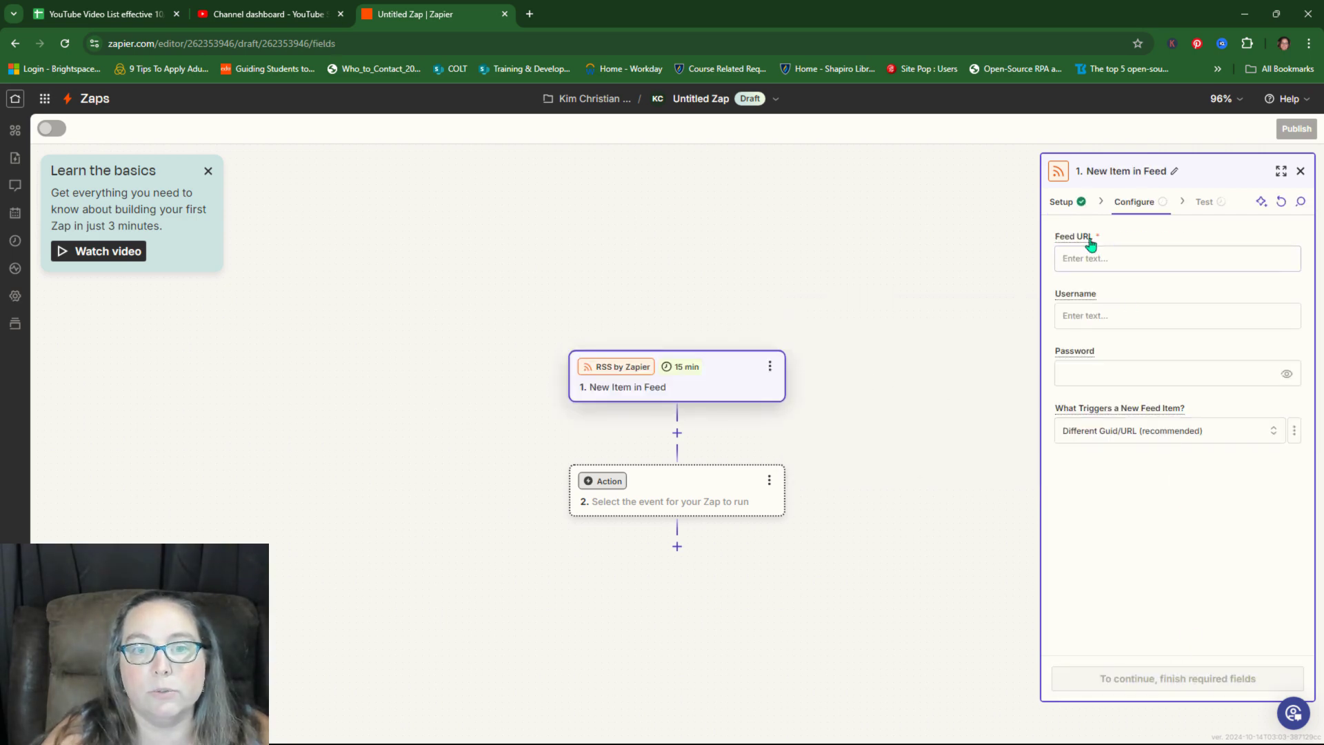
pyautogui.click(1110, 261)
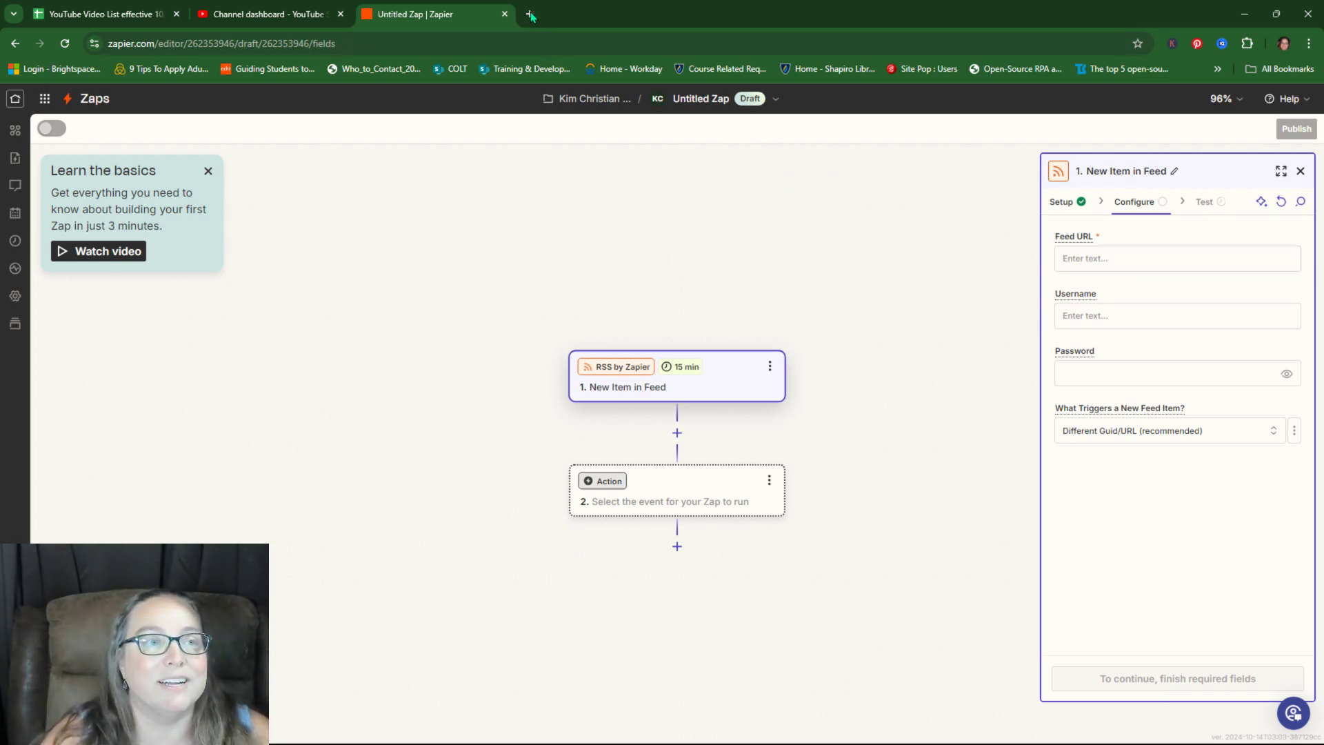
pyautogui.press('super')
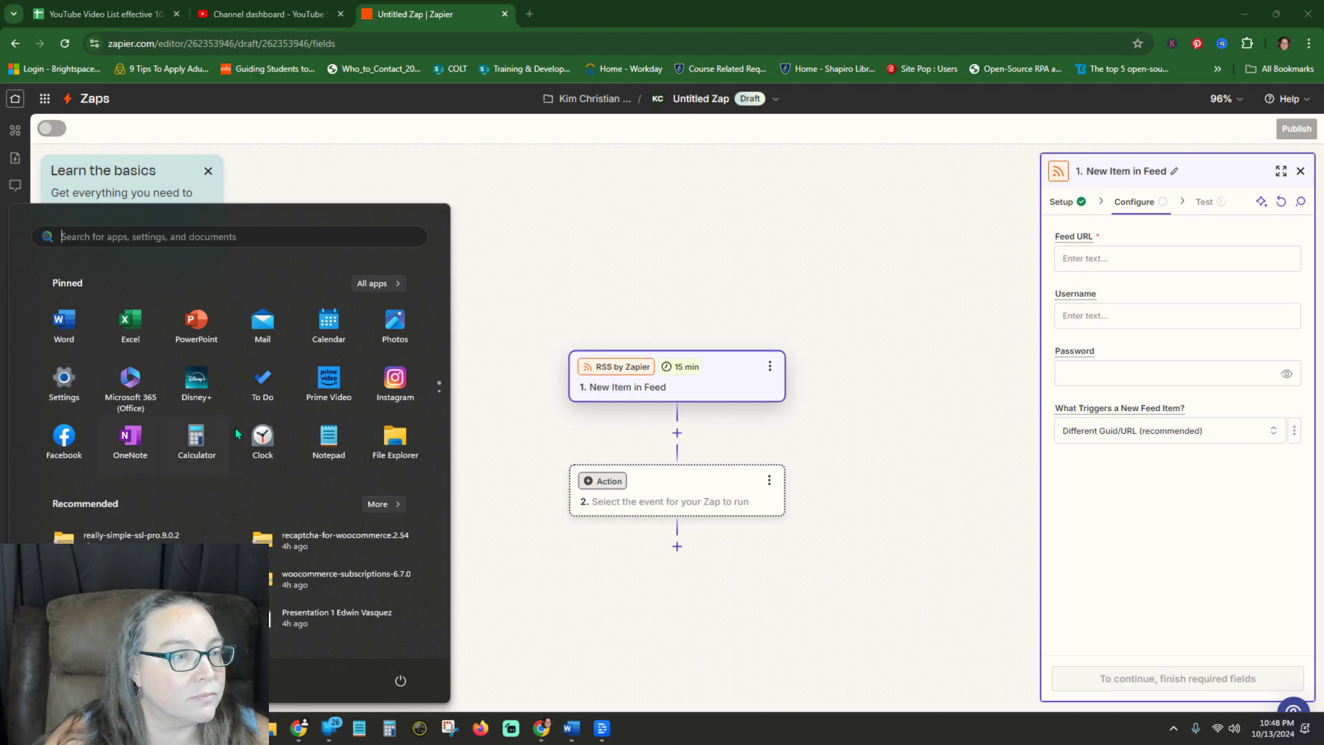
pyautogui.click(330, 442)
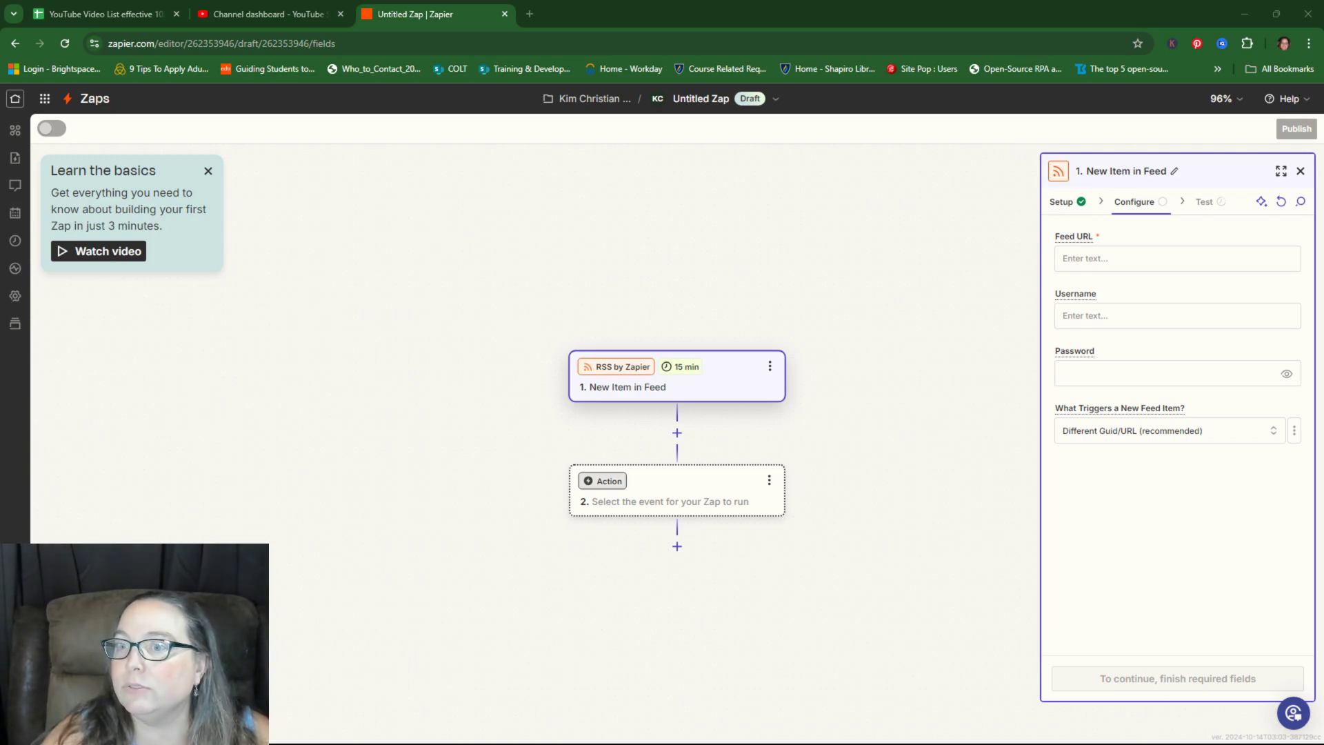
pyautogui.click(1086, 264)
pyautogui.write('https://www.youtube.com/feeds/videos.xml?channel_id=UCzNqThLFjikLyp9bKy8mLDQ')
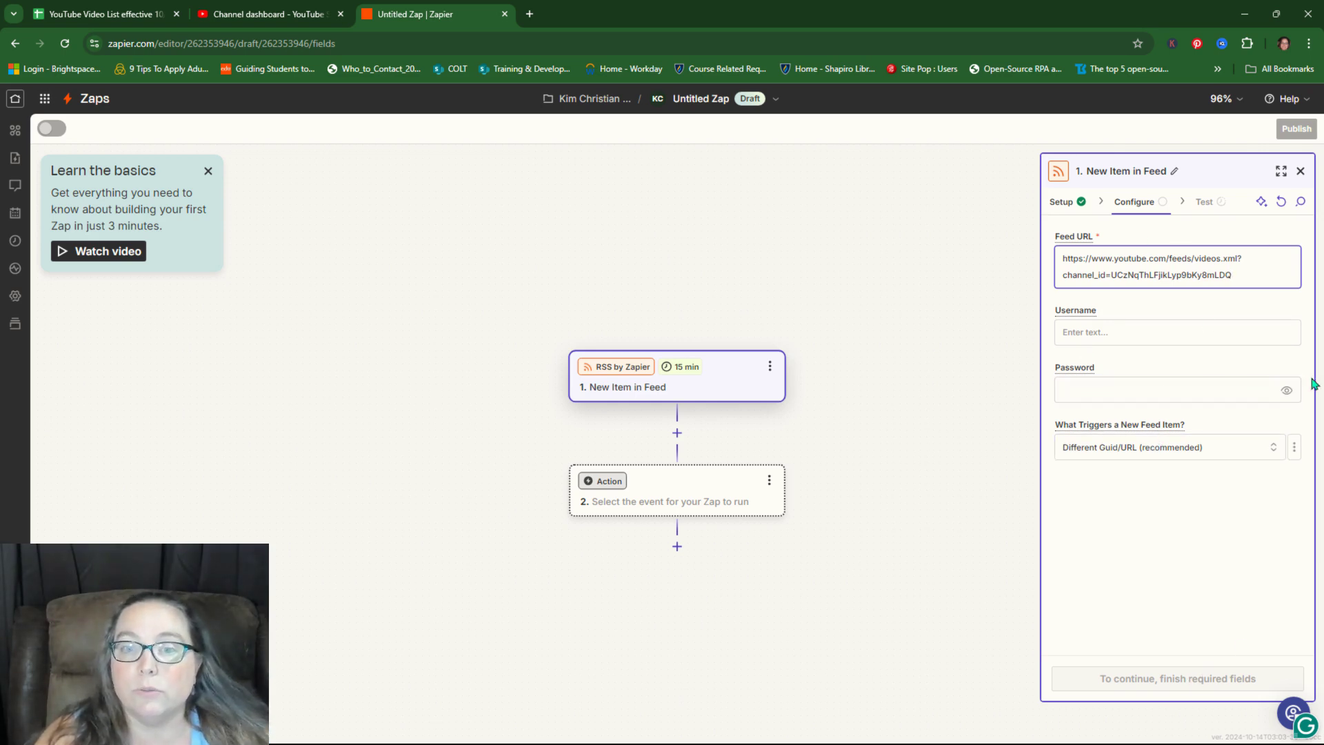
pyautogui.click(1301, 398)
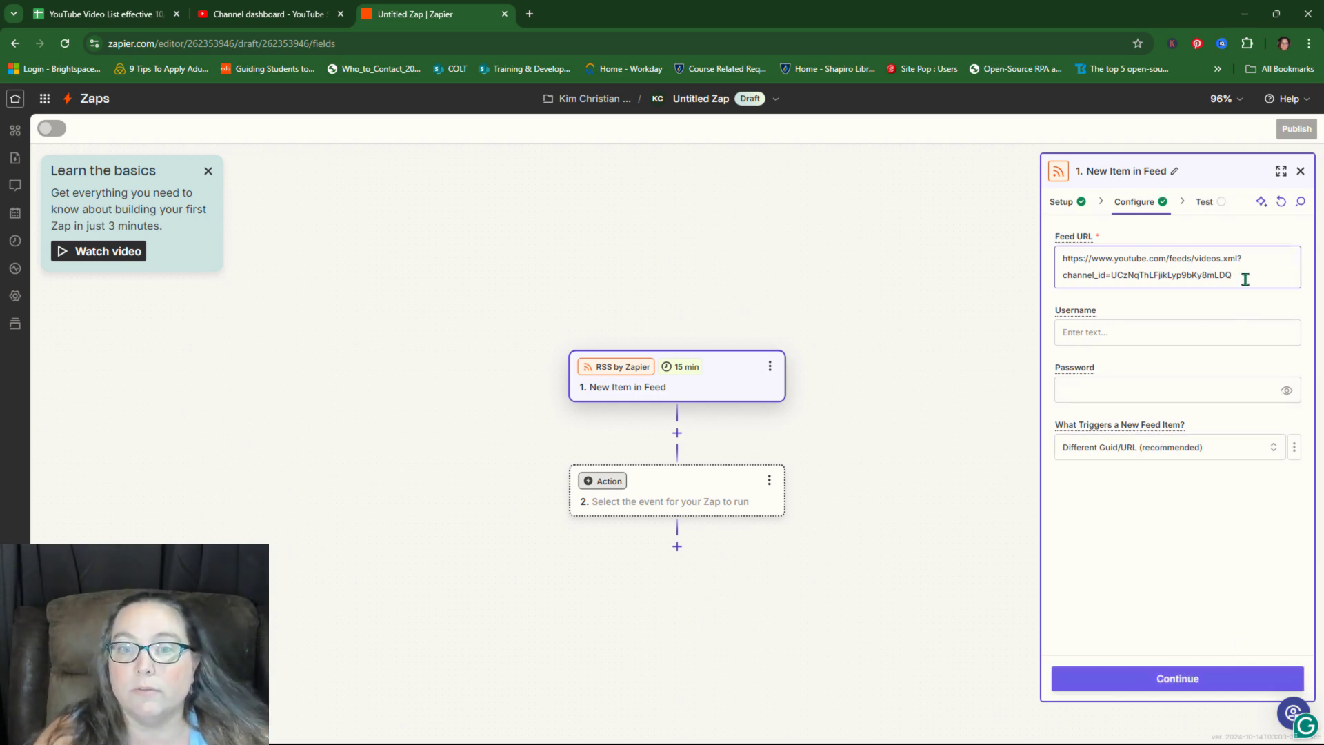
# - Test the RSS trigger, preview the Feed C record, and continue to step 2 with it
pyautogui.click(1177, 678)
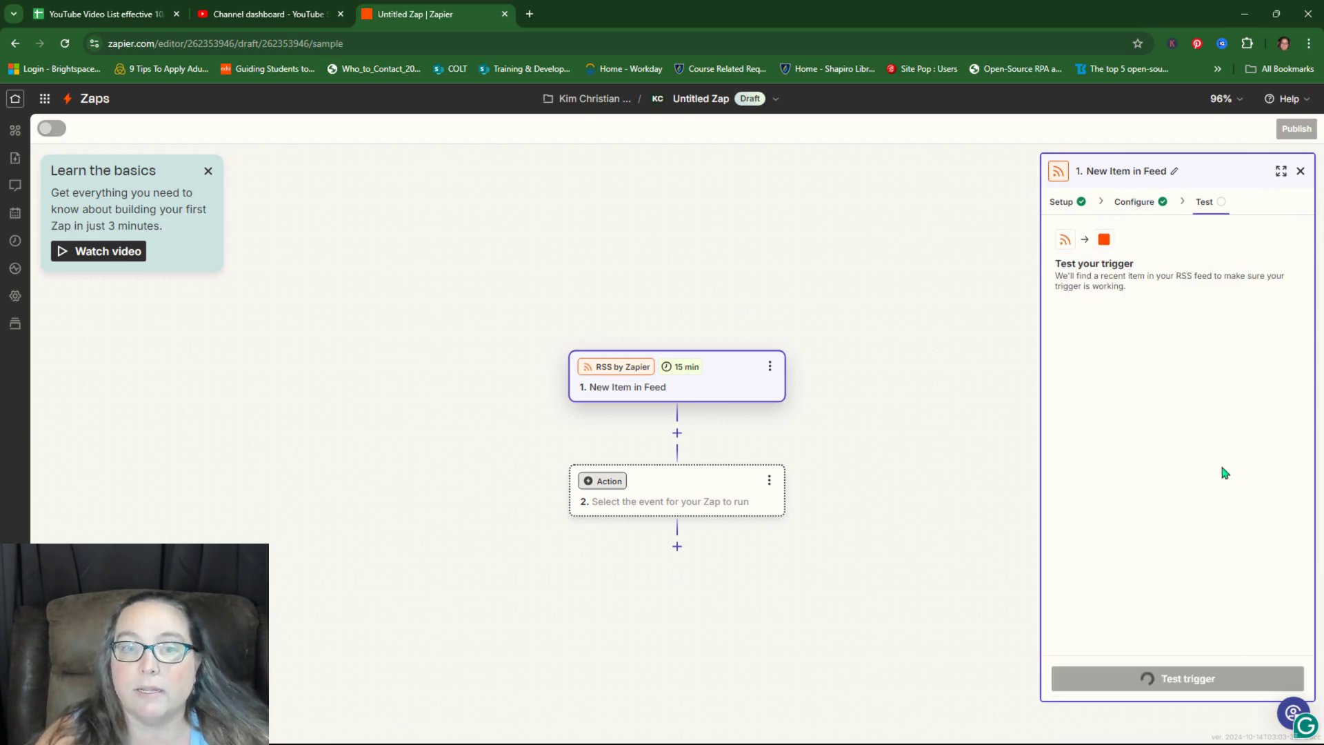
pyautogui.click(1073, 679)
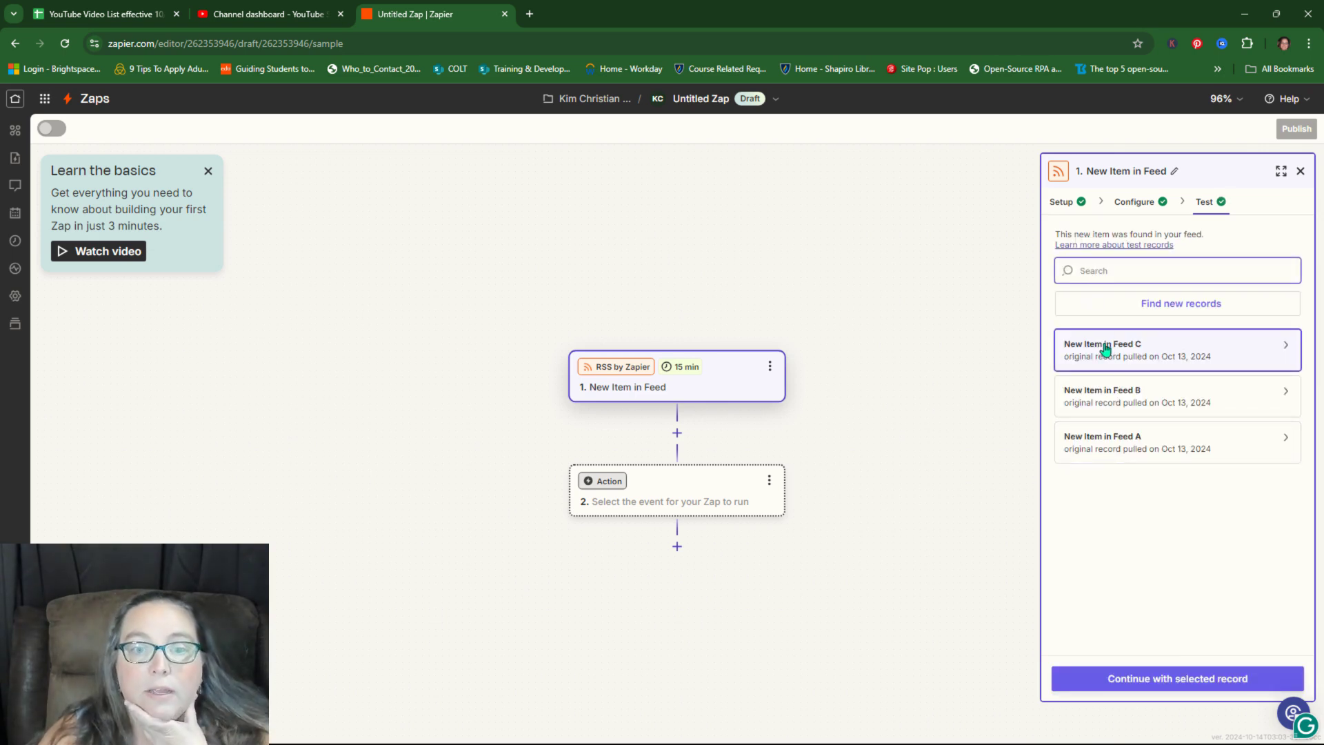
pyautogui.click(1161, 367)
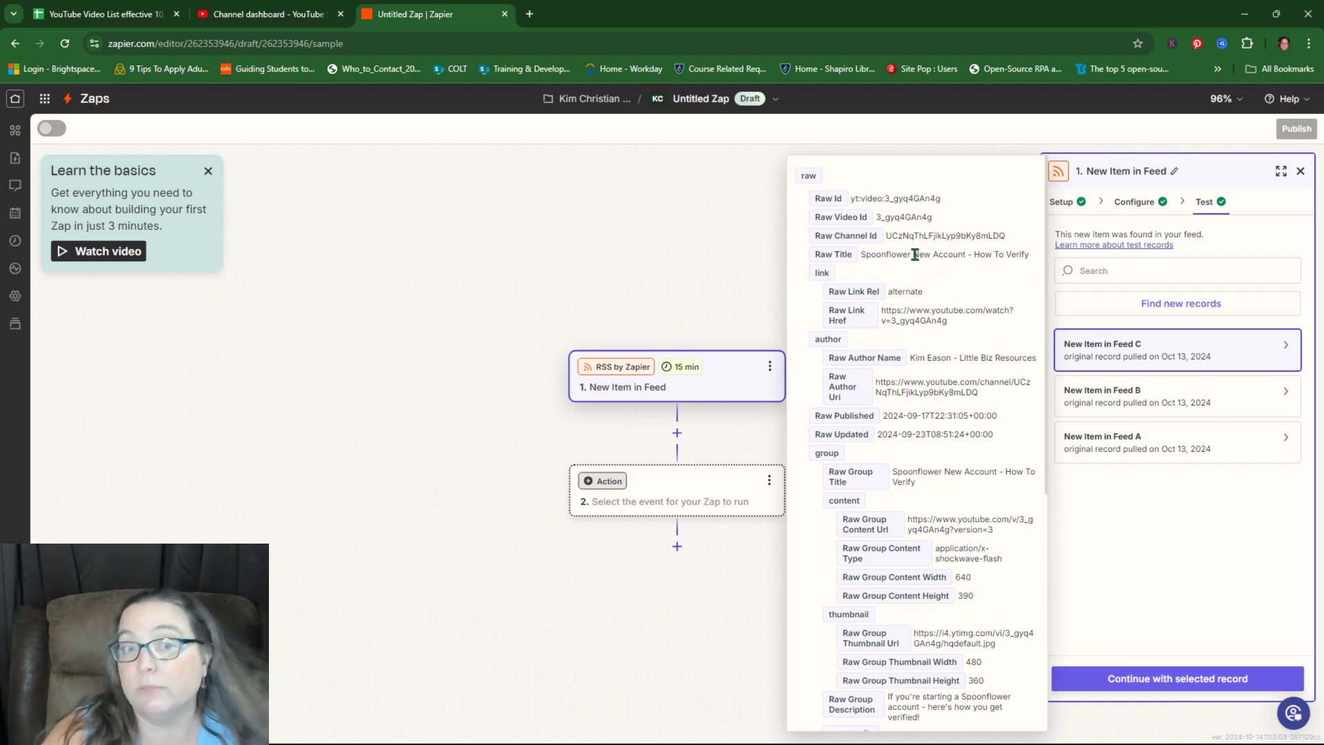
pyautogui.click(1182, 688)
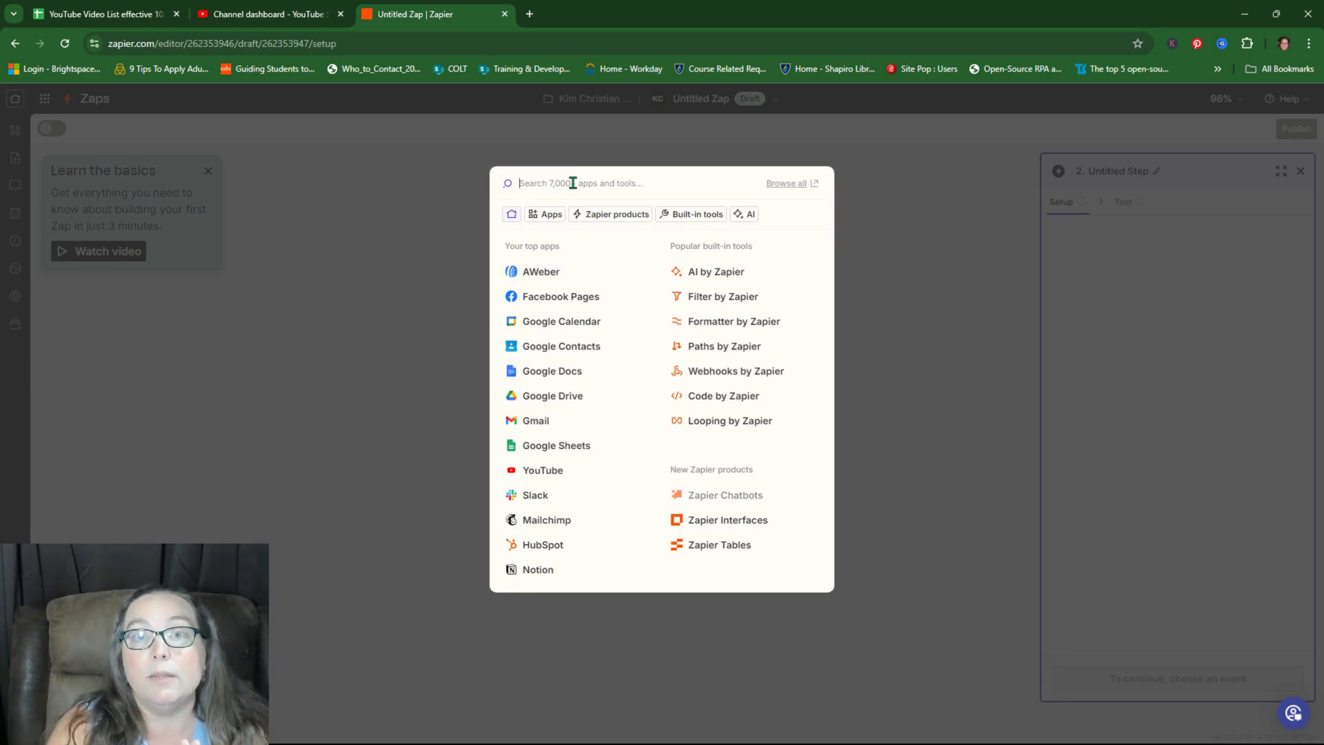
# - Search for 'instagram' and choose Instagram for Business as step 2's app
pyautogui.write('inst')
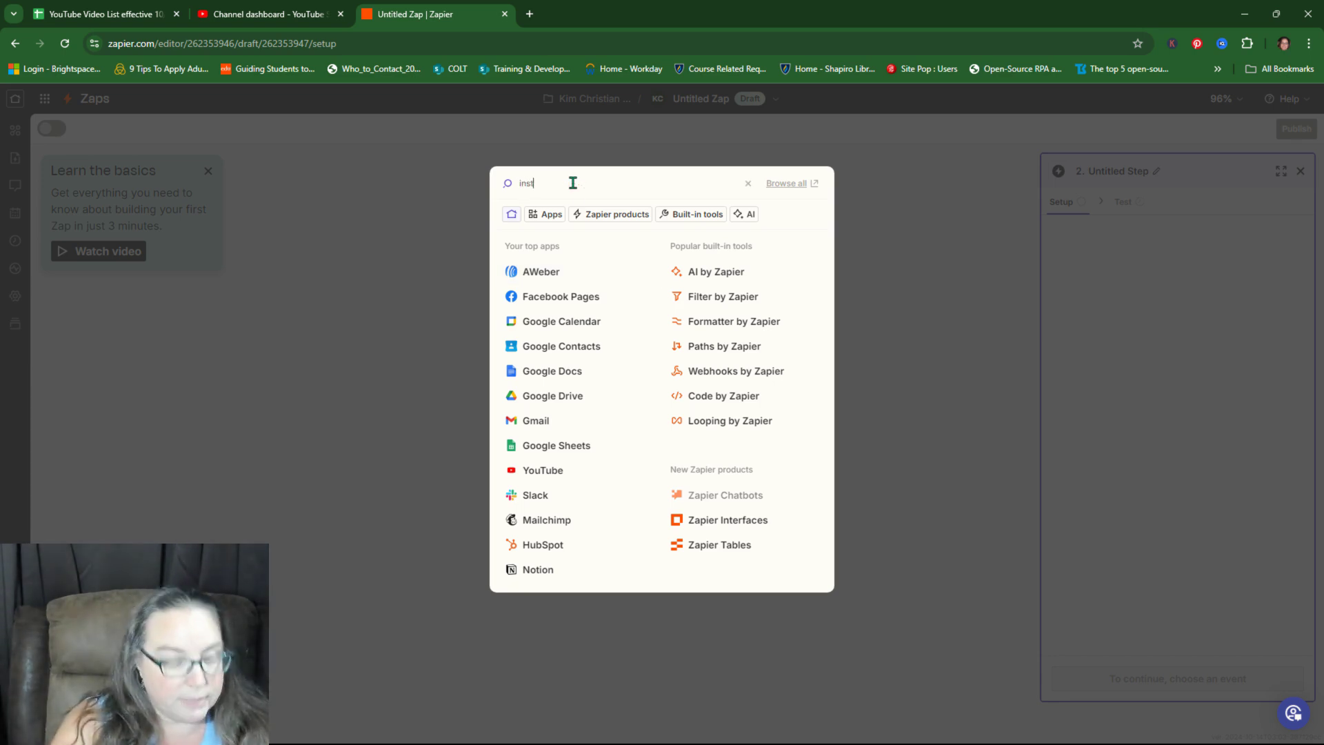
pyautogui.write('agram')
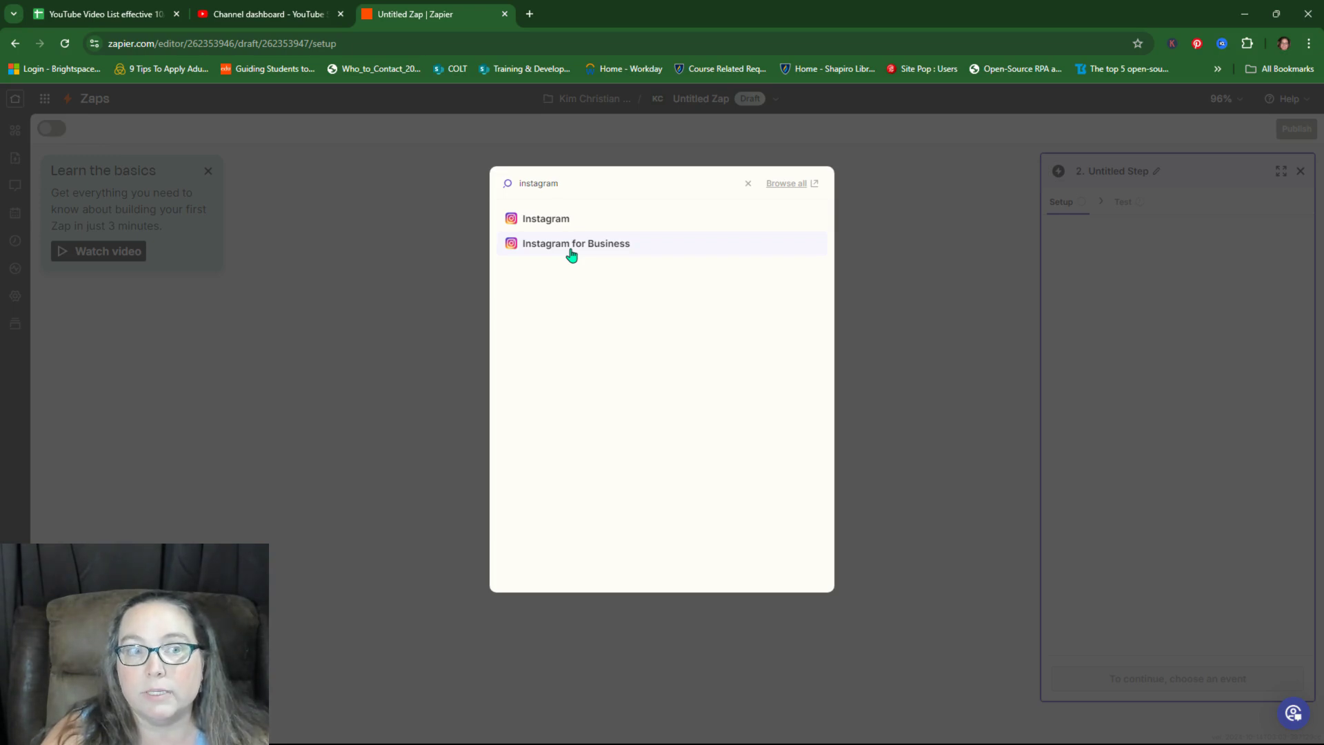
pyautogui.click(572, 248)
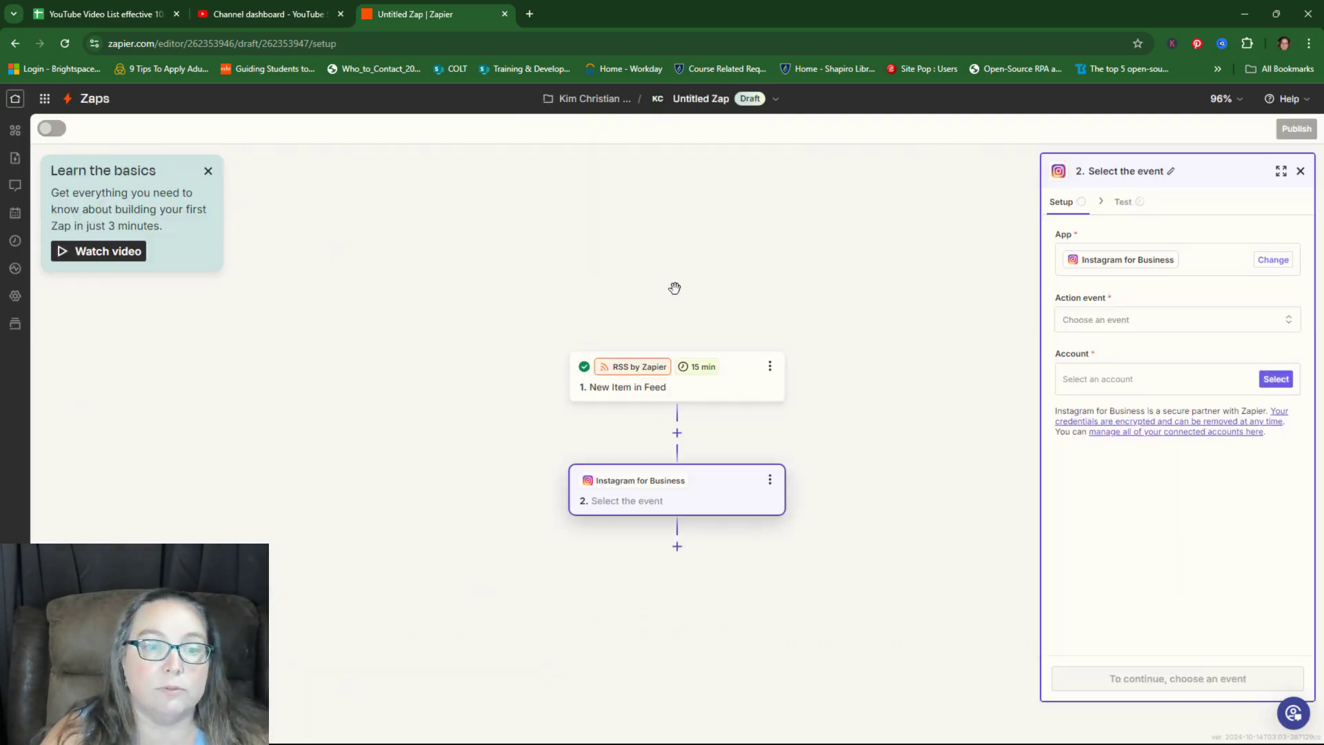
# - Set the Instagram for Business action event to Publish Photo
pyautogui.click(1125, 320)
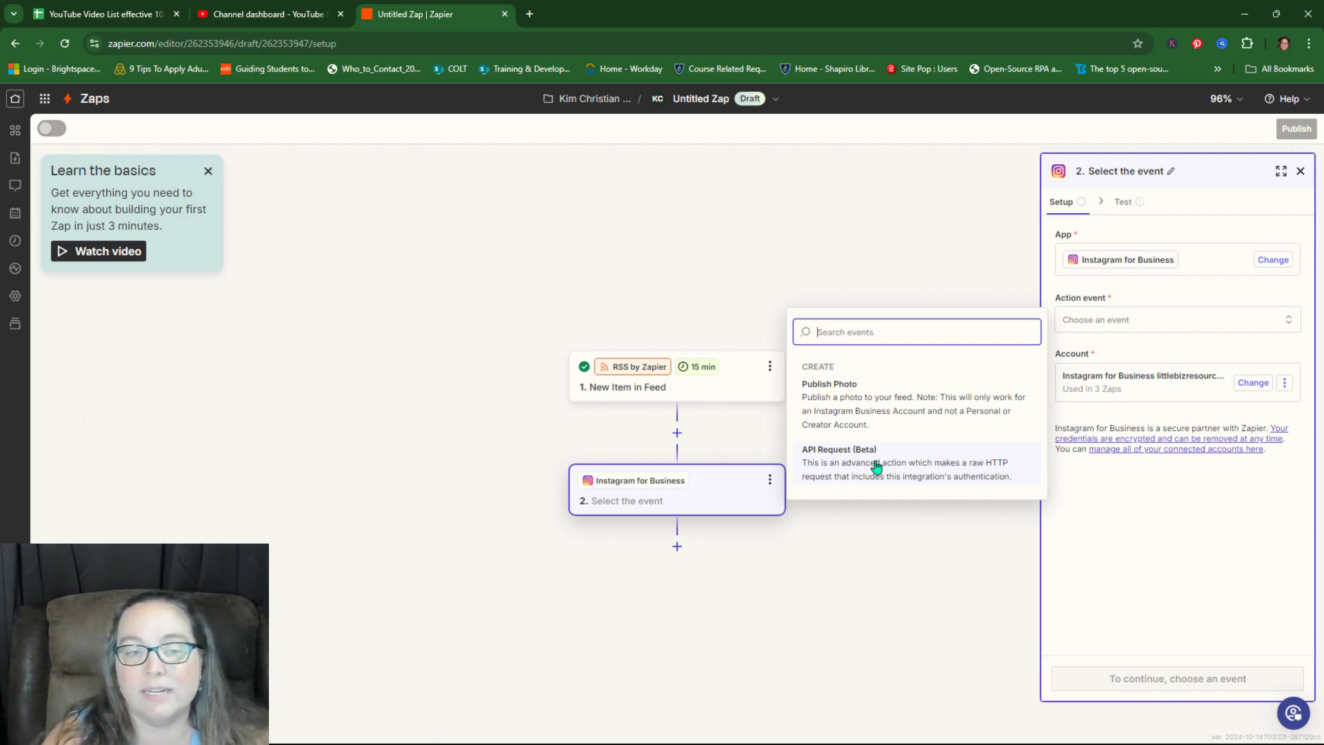
pyautogui.click(877, 394)
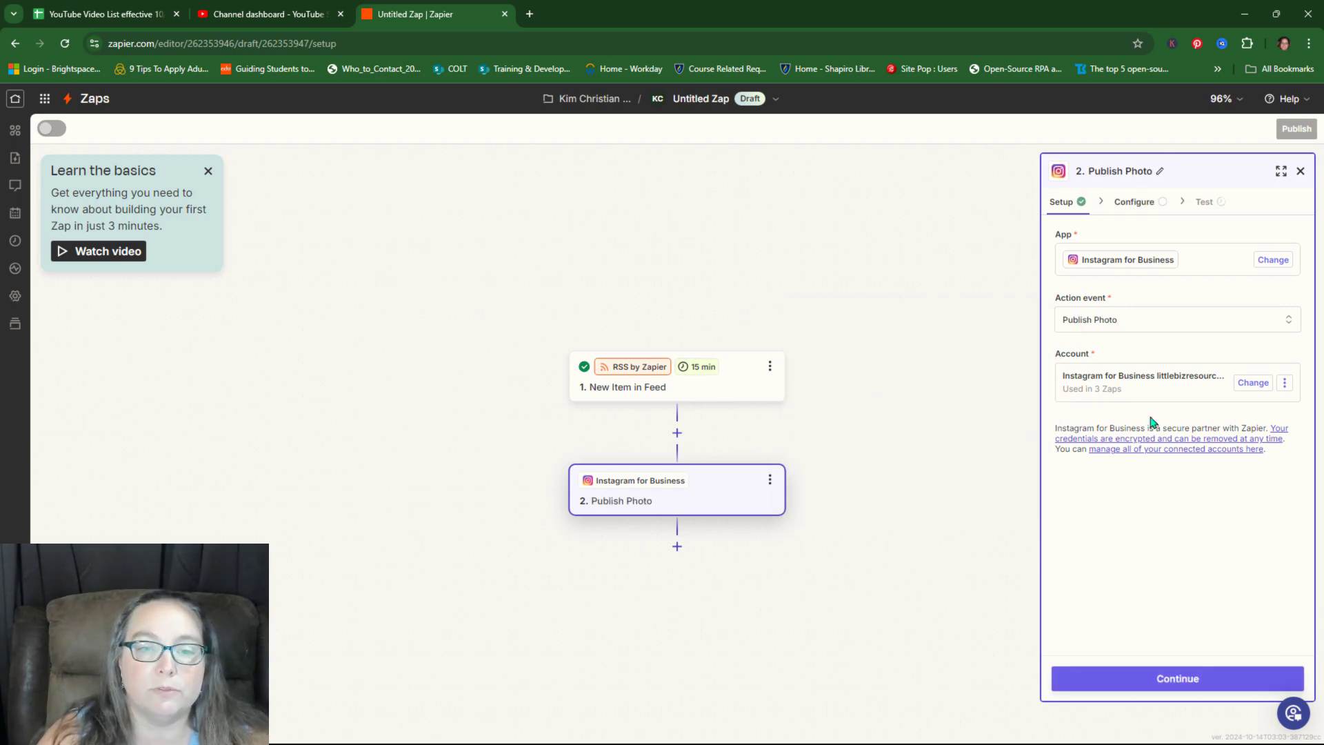
# - Select the business Instagram account to post from
pyautogui.click(1176, 678)
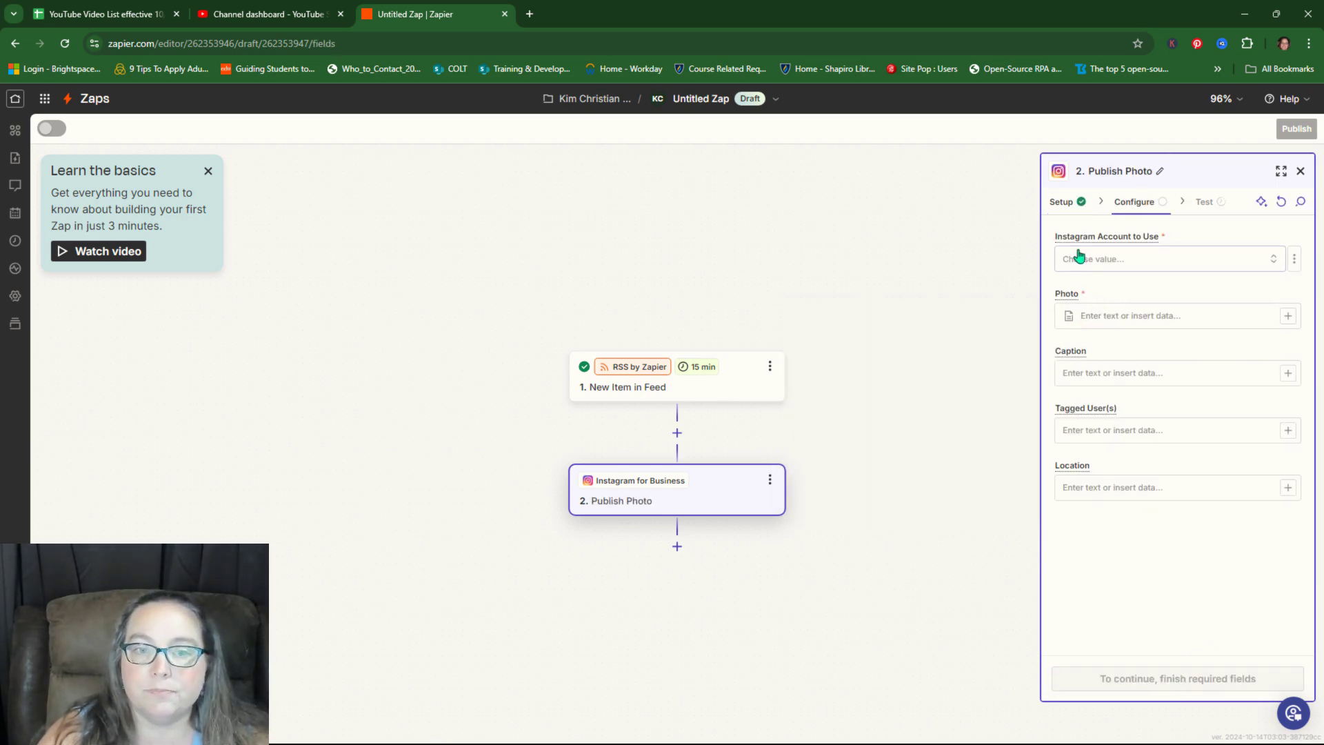
pyautogui.click(1176, 260)
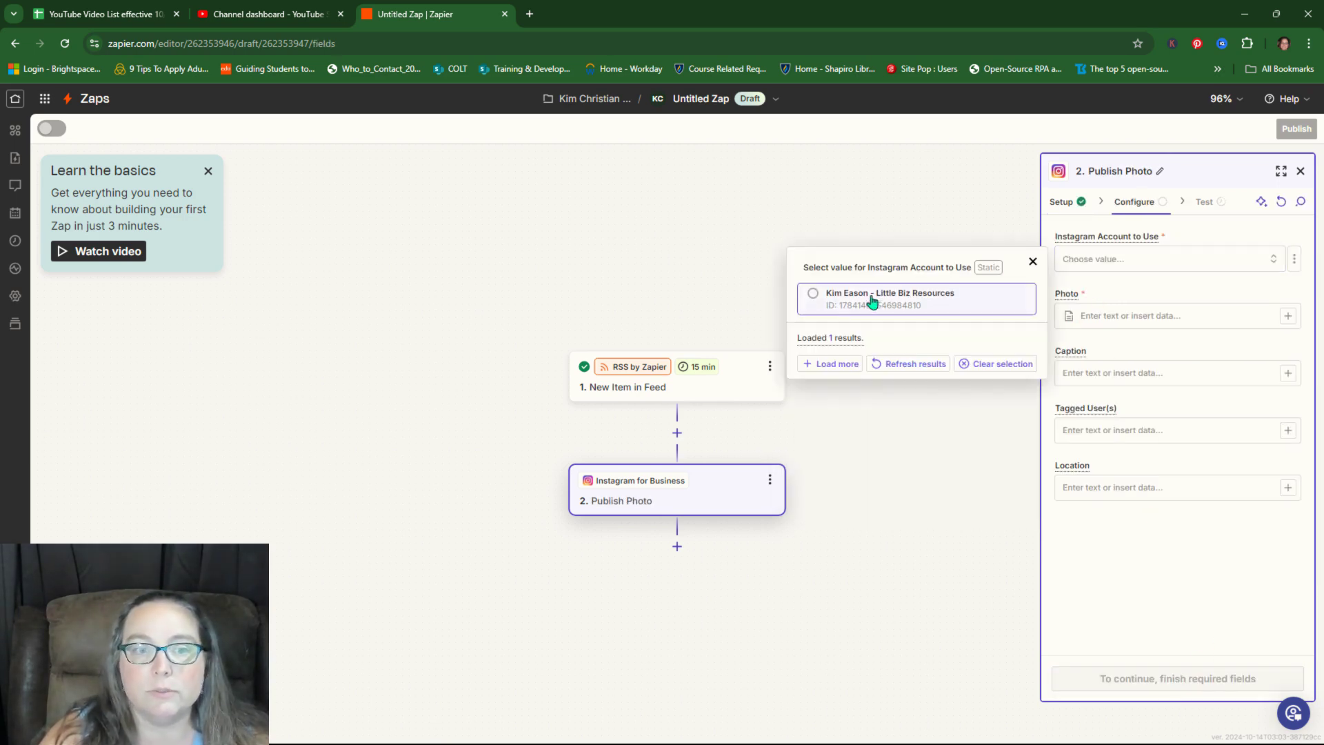
pyautogui.click(831, 303)
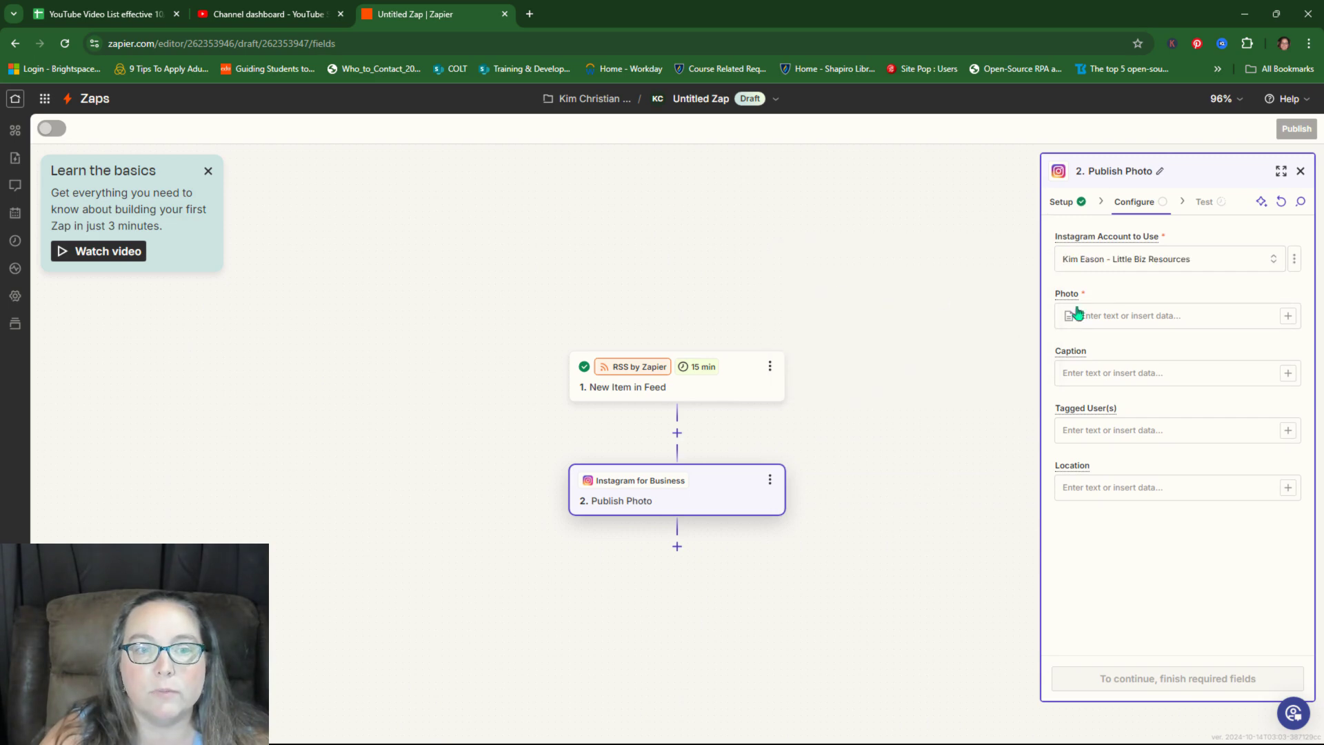
# - Map the feed's Raw Group Thumbnail Url into the Photo field
pyautogui.click(1189, 317)
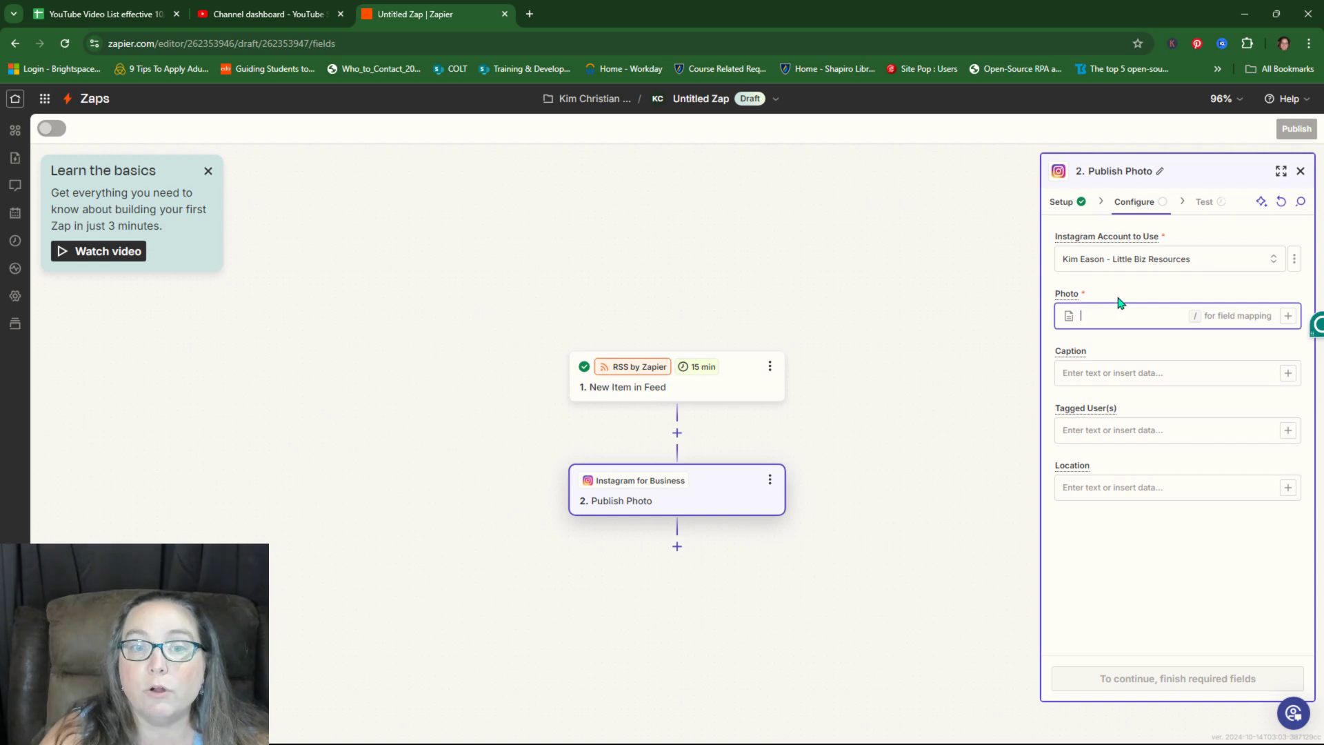
pyautogui.write('/')
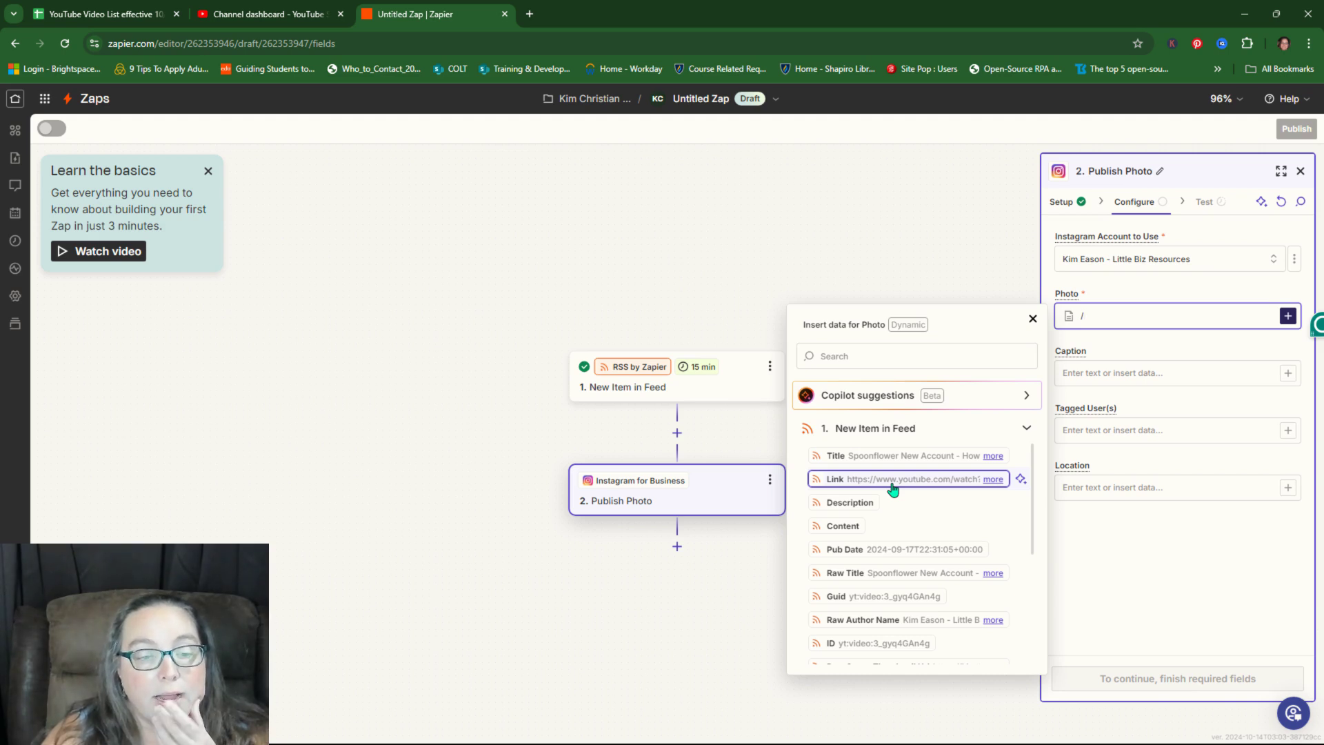
pyautogui.scroll(-5, 892, 488)
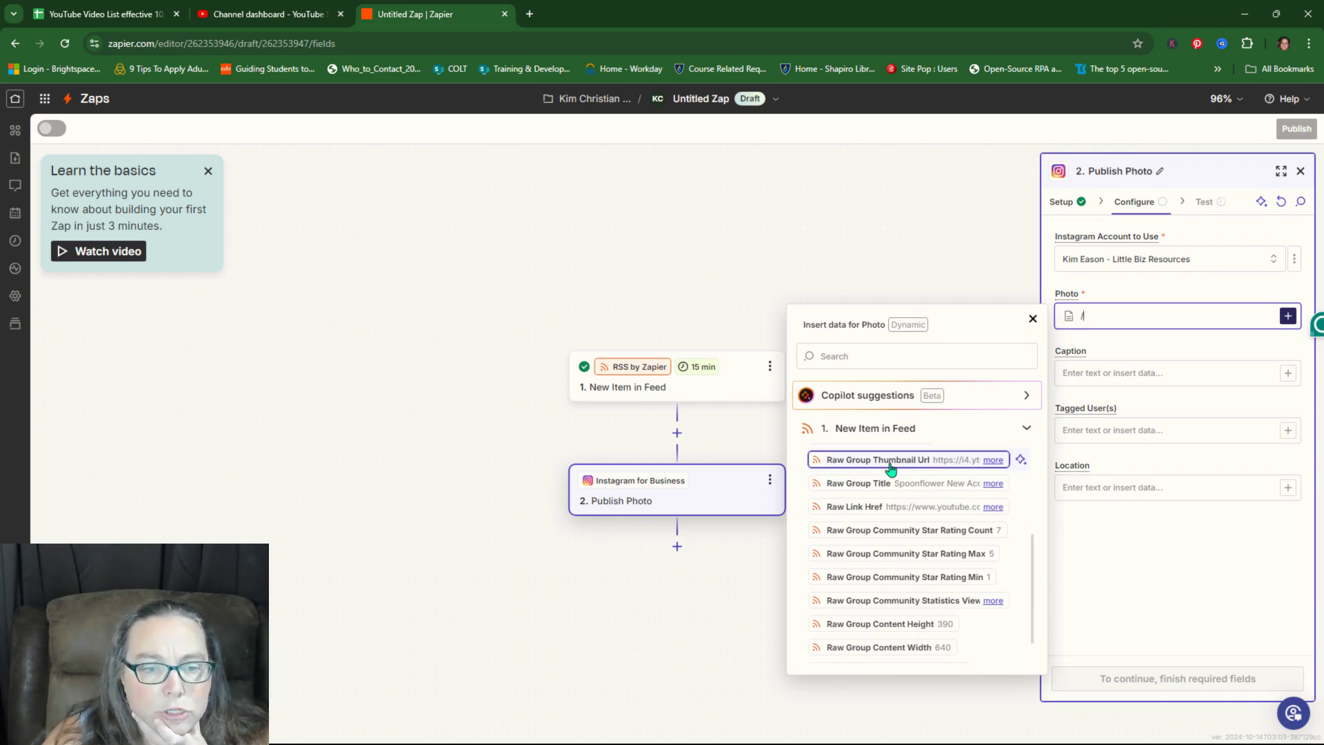
pyautogui.scroll(-3, 889, 567)
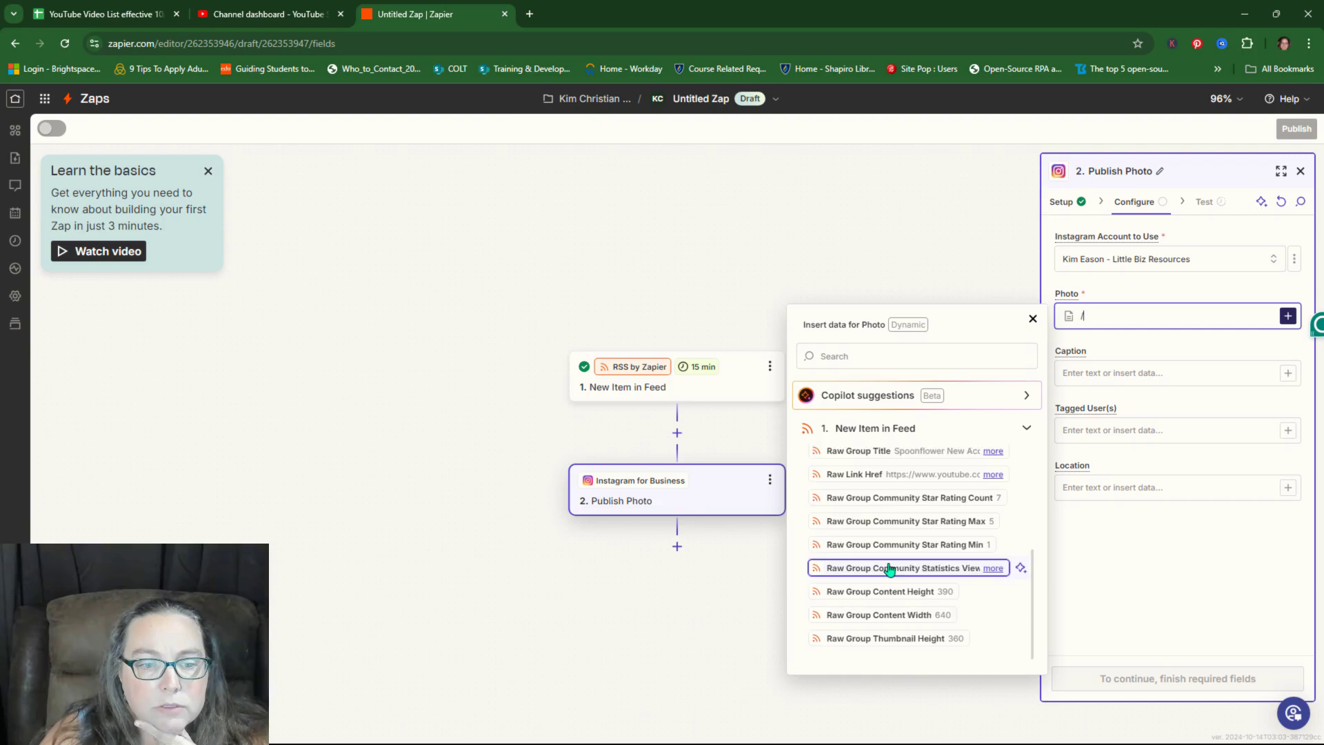
pyautogui.scroll(-2, 890, 567)
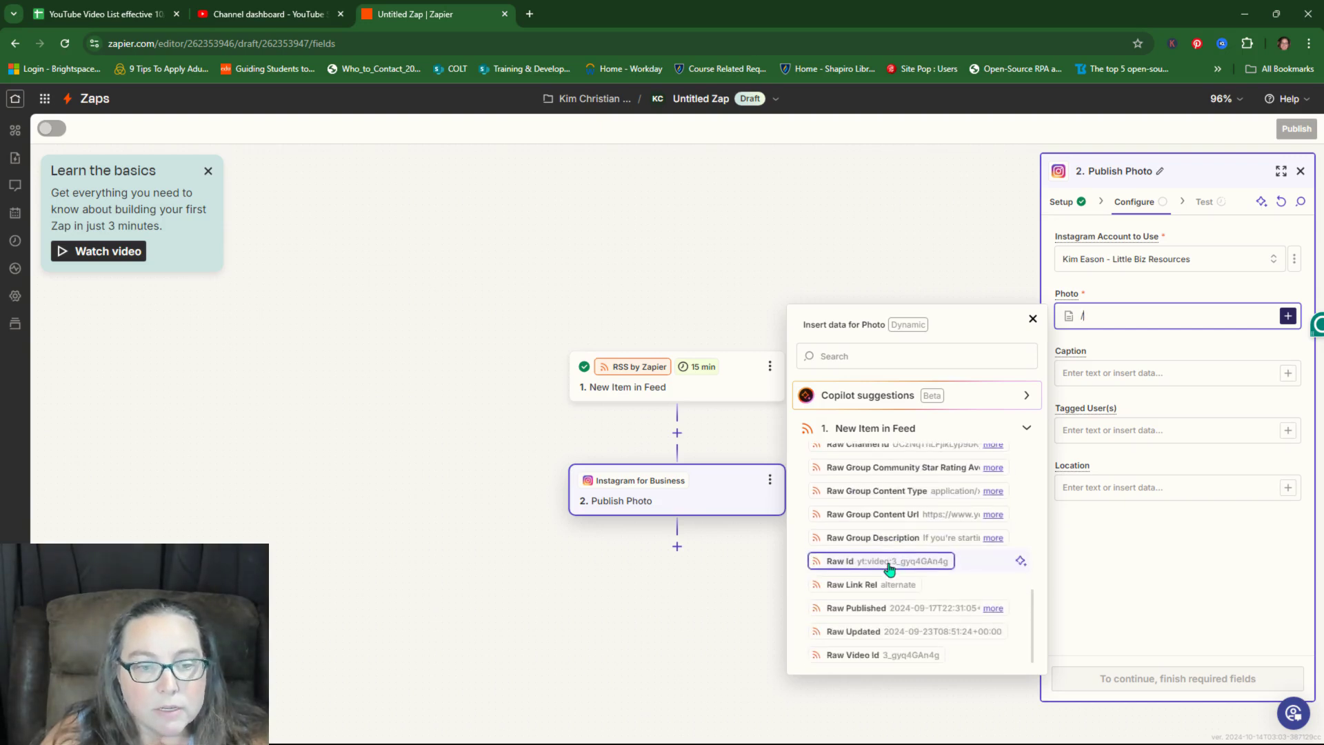
pyautogui.scroll(5, 889, 627)
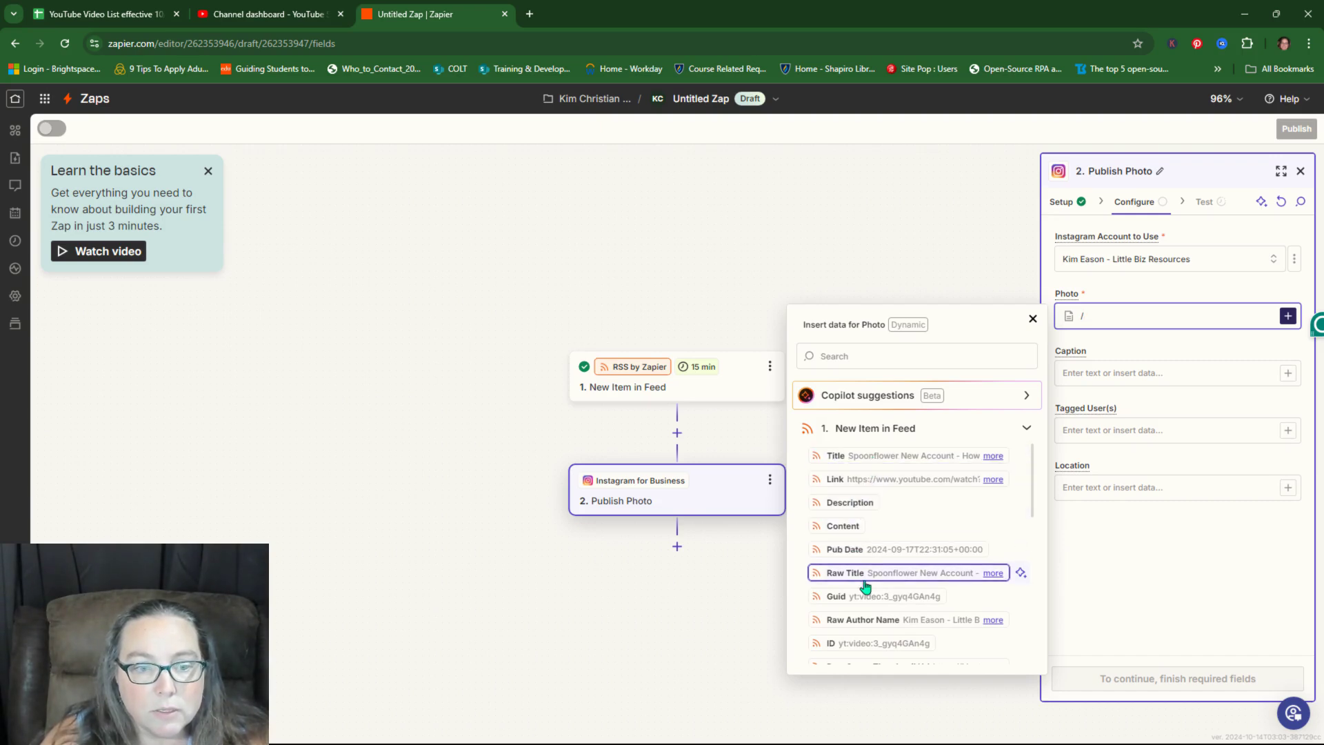
pyautogui.scroll(-1, 868, 578)
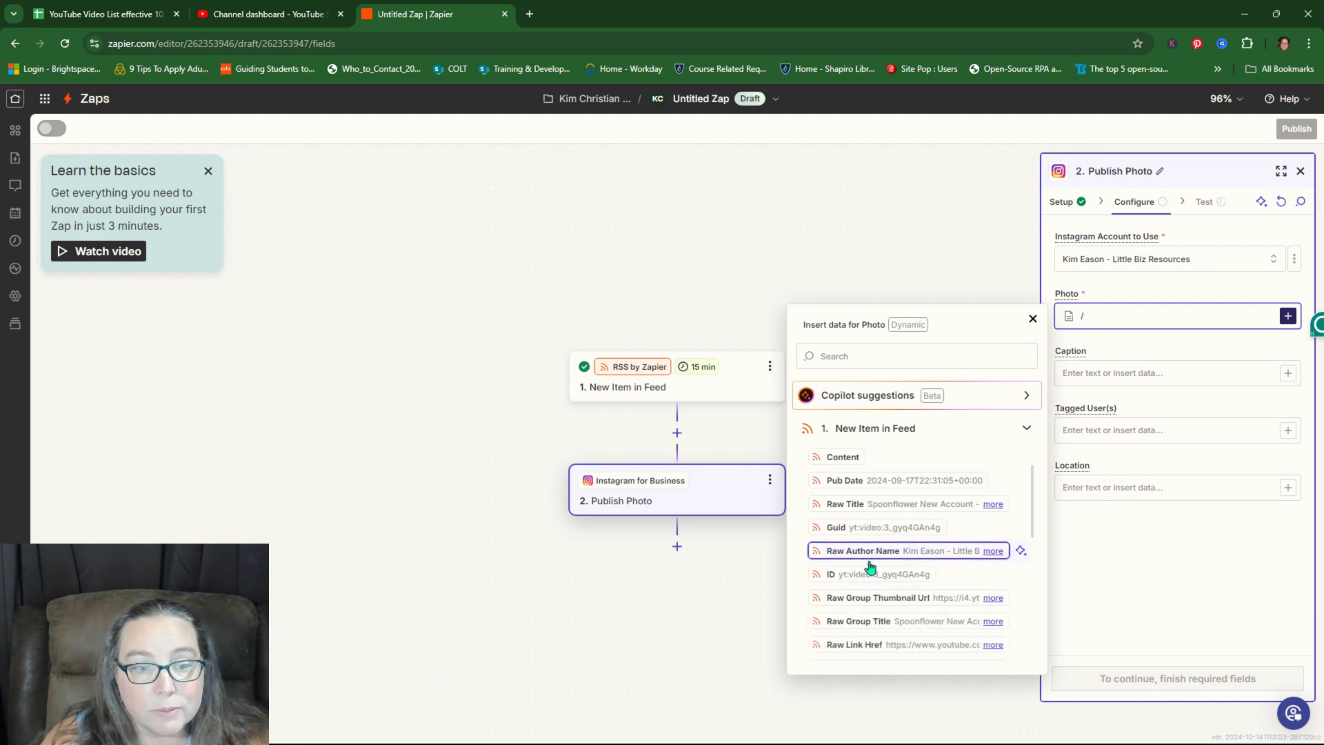
pyautogui.scroll(-1, 870, 557)
pyautogui.click(870, 529)
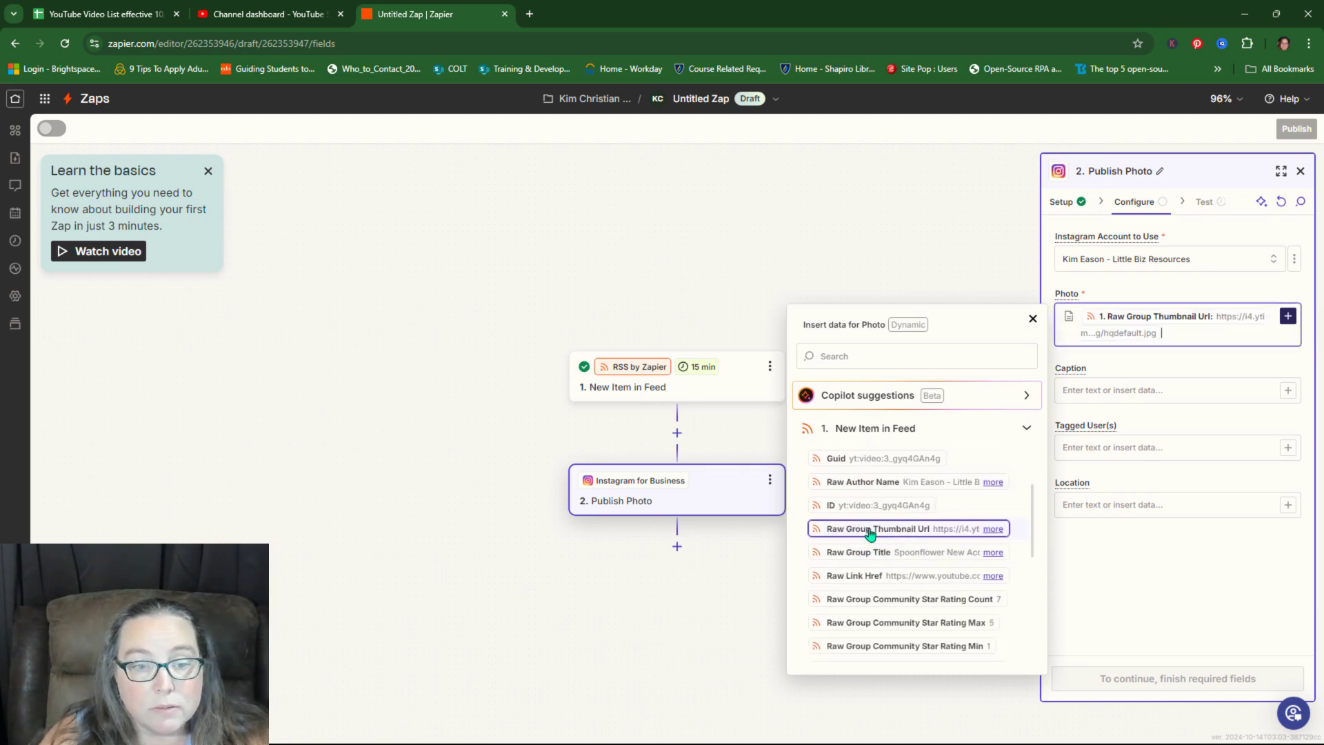
# - Map the video Title into the Caption field and go to the step's test
pyautogui.click(1160, 391)
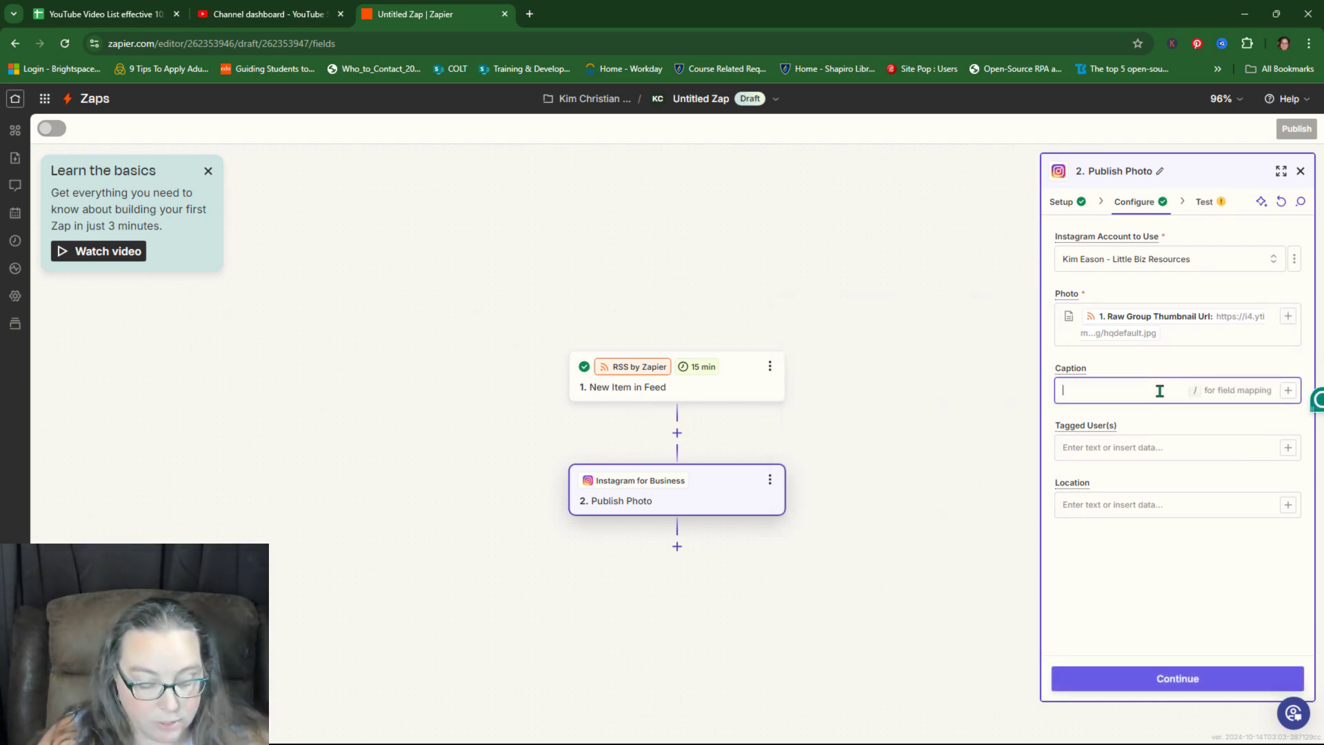
pyautogui.write('/')
pyautogui.click(879, 513)
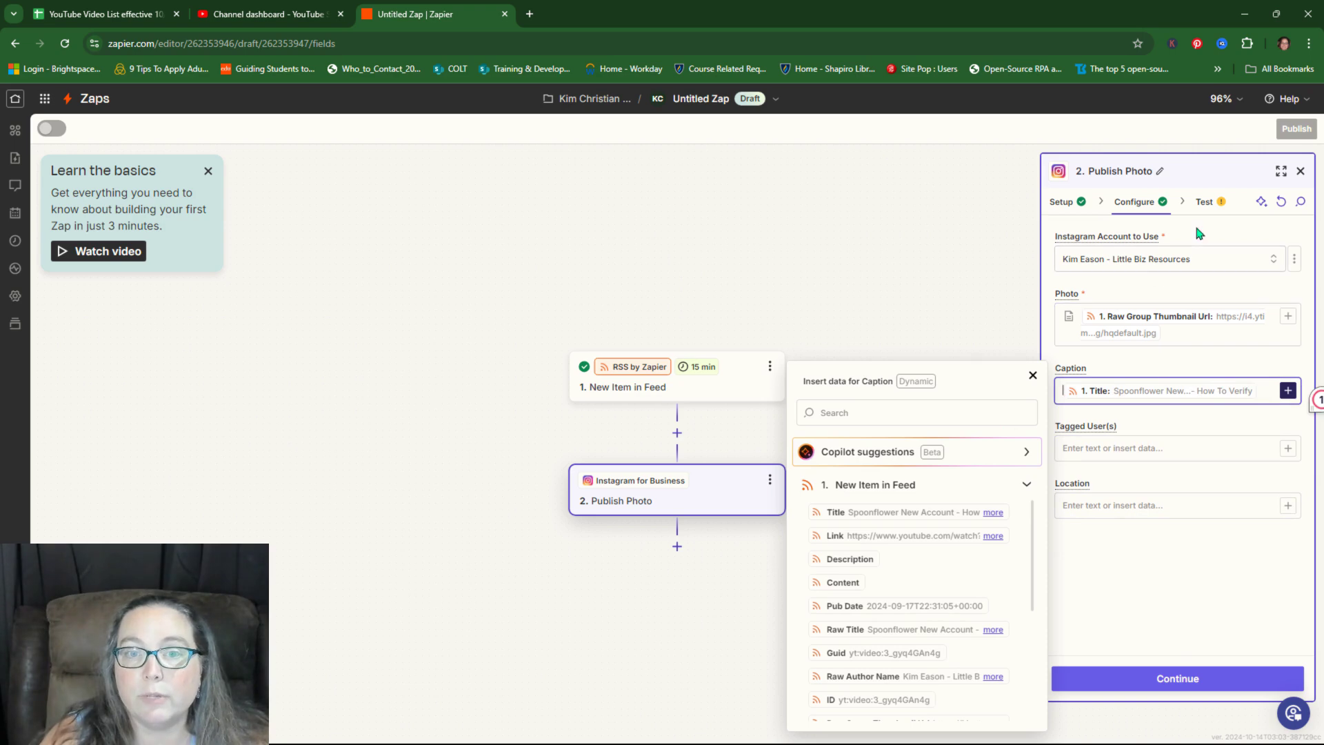
pyautogui.click(1204, 203)
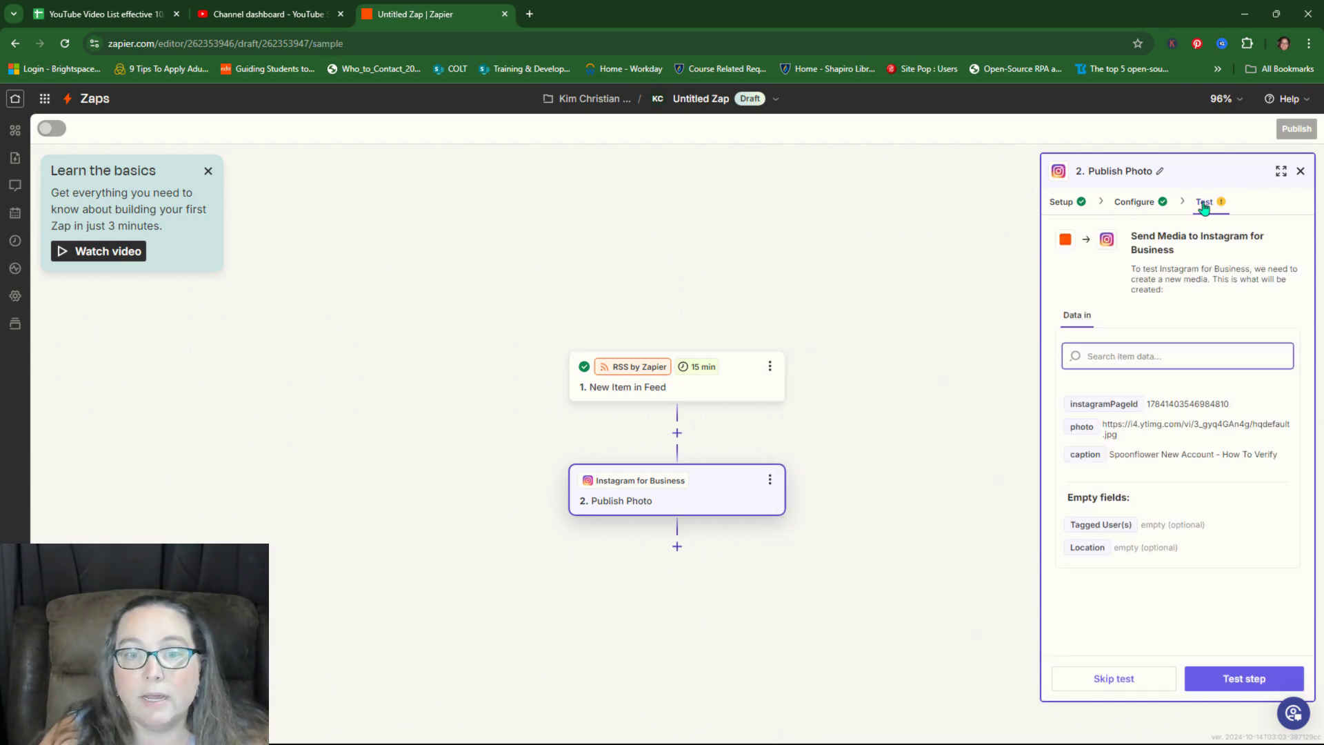
# - Run the Publish Photo step test to send a photo to Instagram, then open a new tab
pyautogui.click(1226, 679)
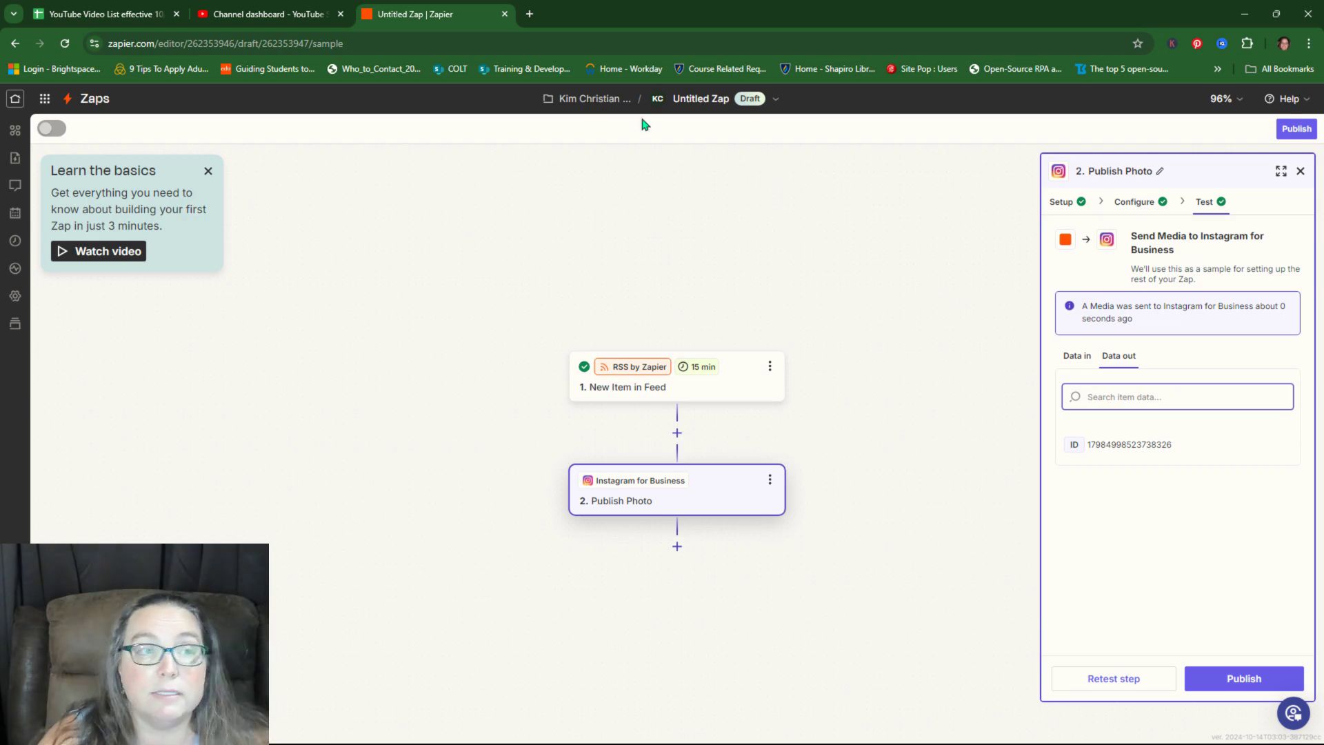
pyautogui.click(530, 13)
# - Open the Instagram business profile and check the new 'Spoonflower New Account - How To Verify' post
pyautogui.write('instagram.com/littlebizresources')
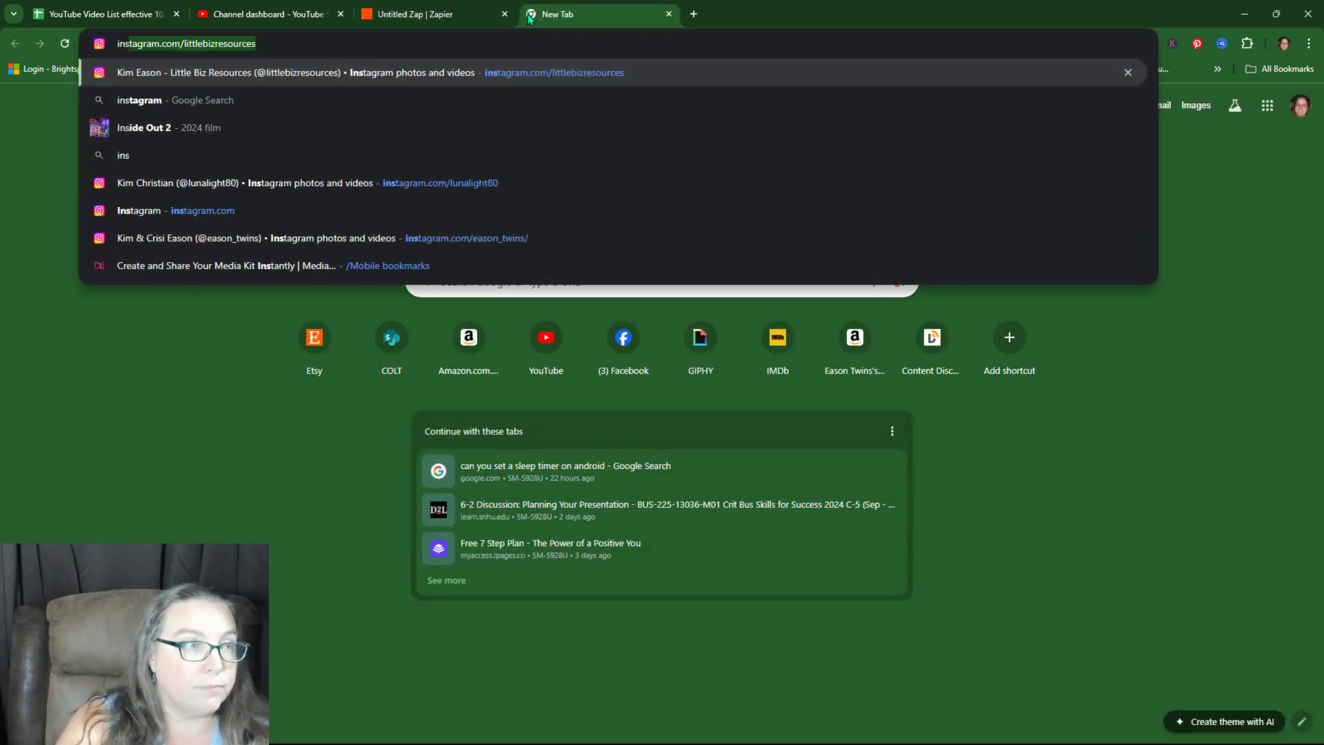
pyautogui.press('Return')
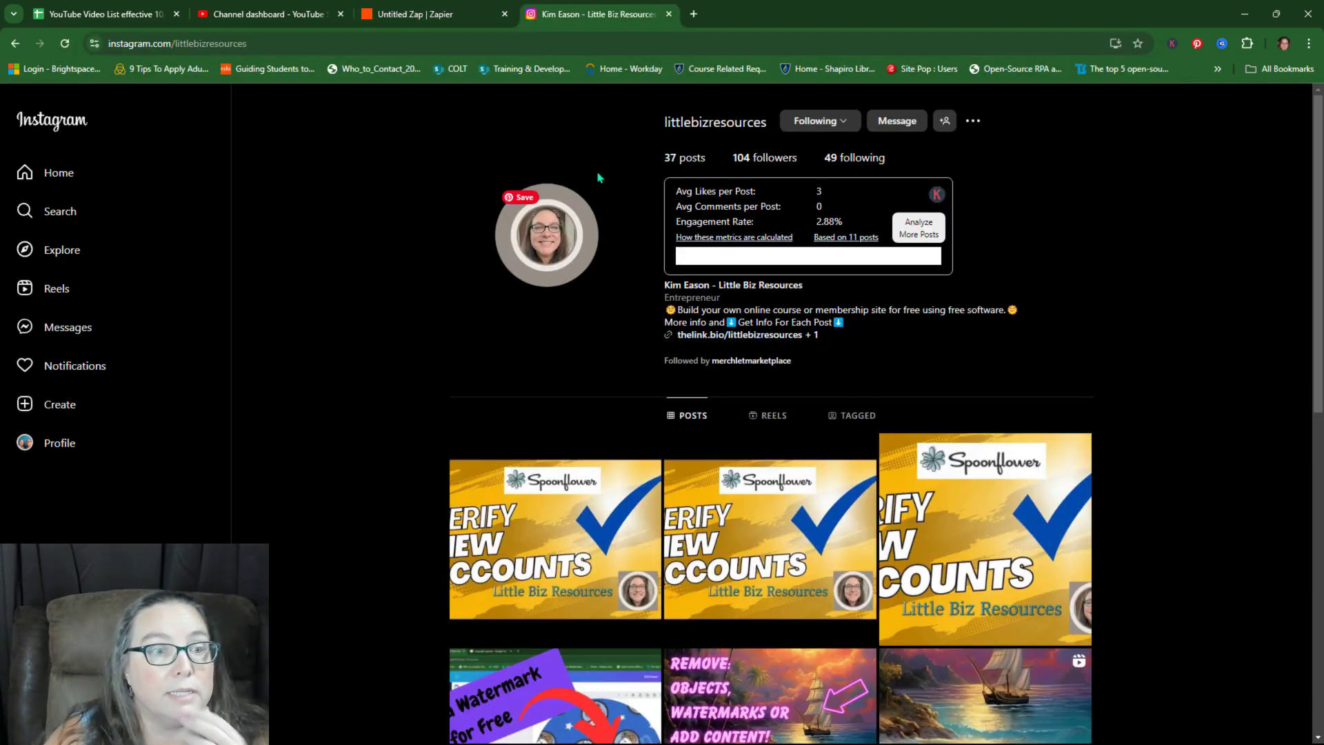
pyautogui.scroll(-2, 574, 427)
pyautogui.click(574, 423)
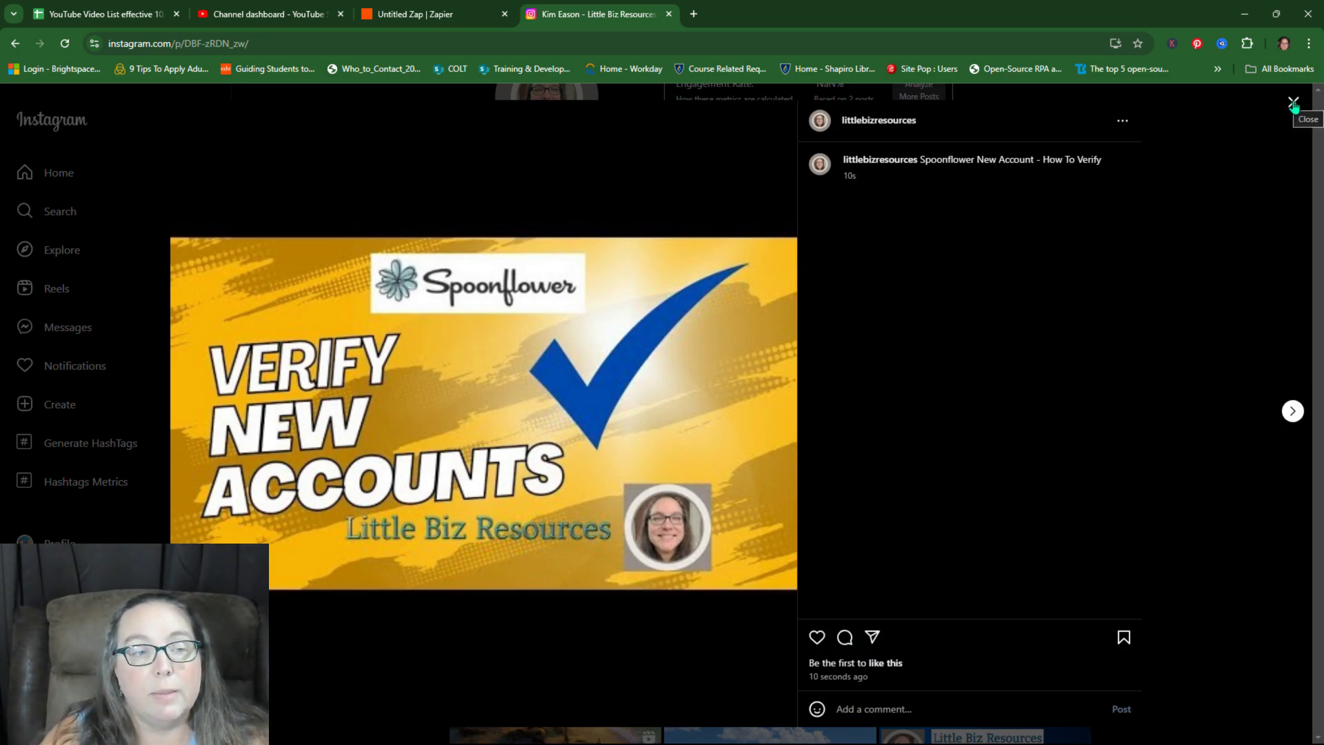
pyautogui.click(1294, 103)
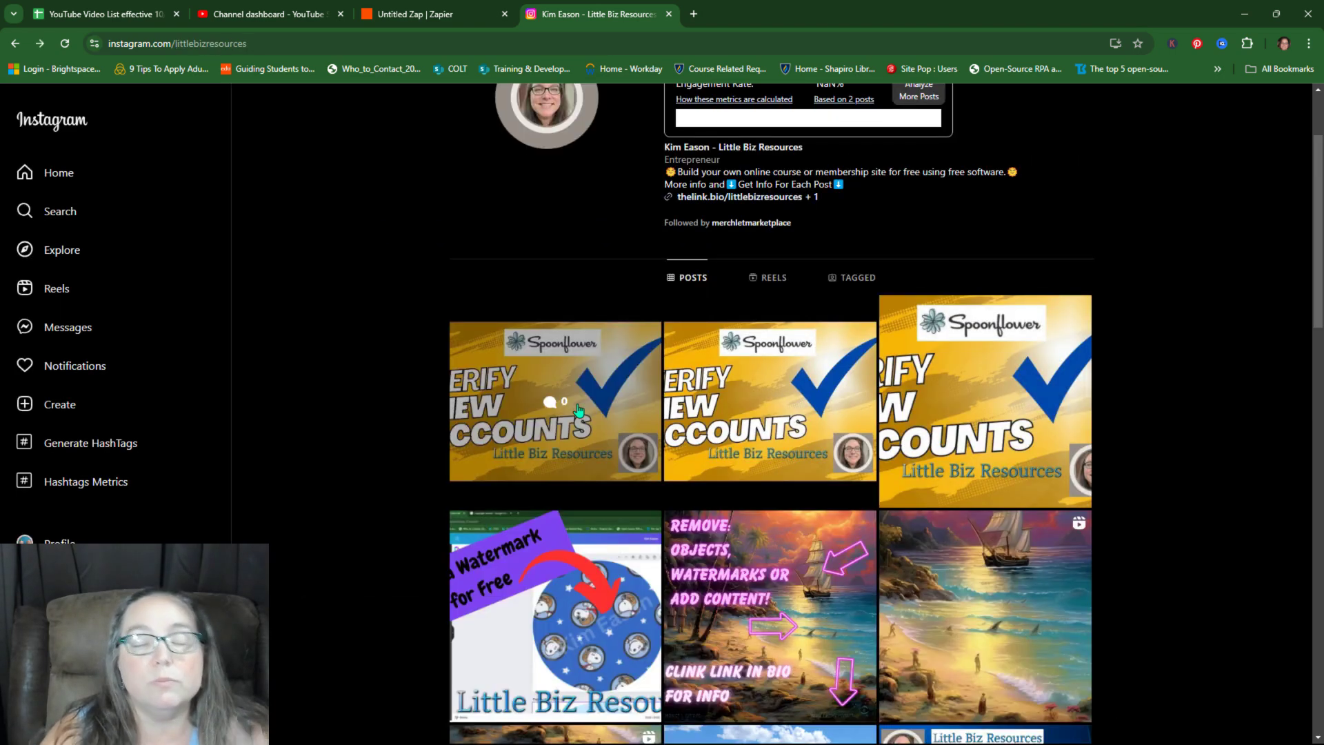